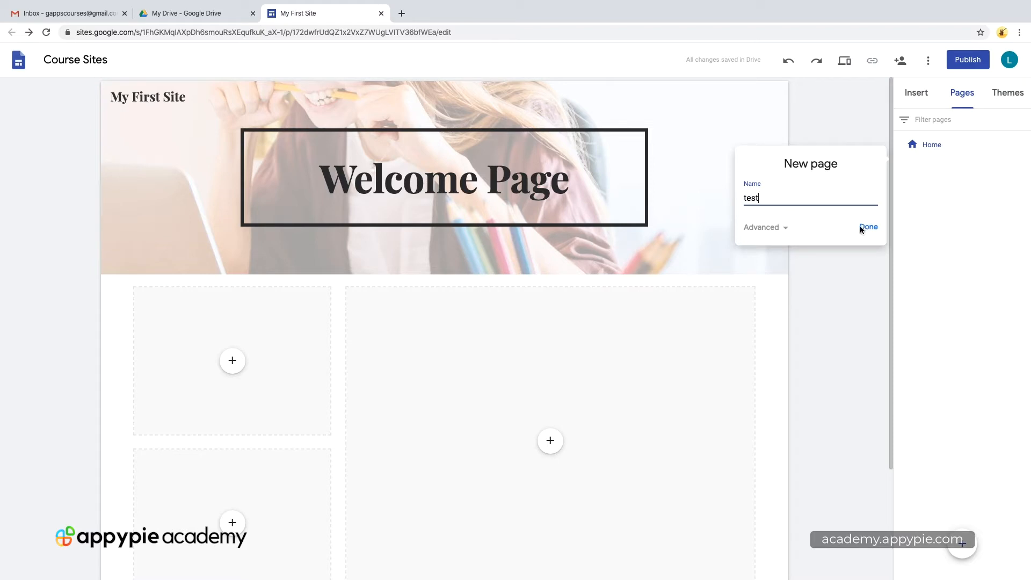
# Reveal the custom path option for the new page and create the page test without a custom path
pyautogui.click(768, 227)
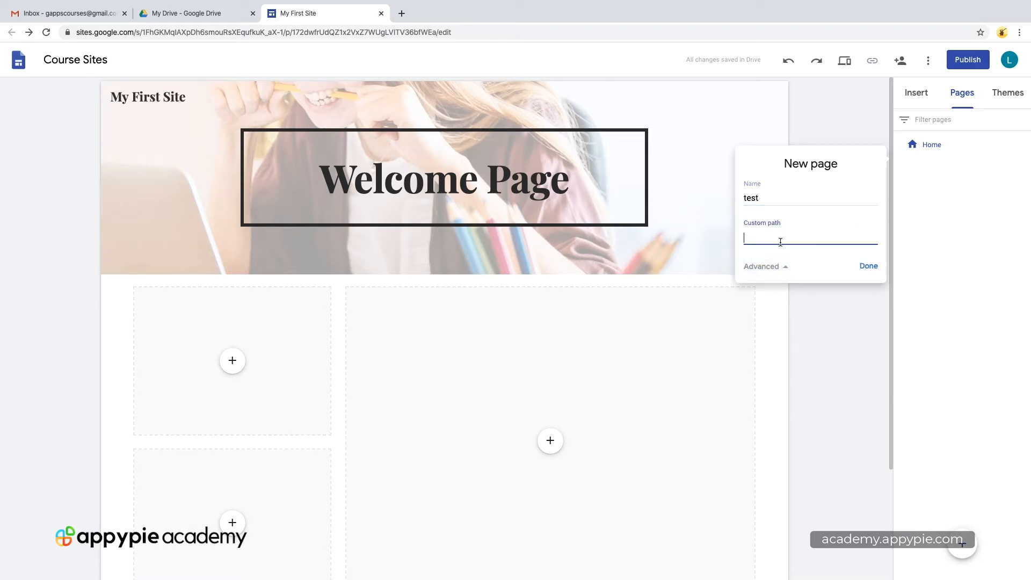
pyautogui.click(866, 267)
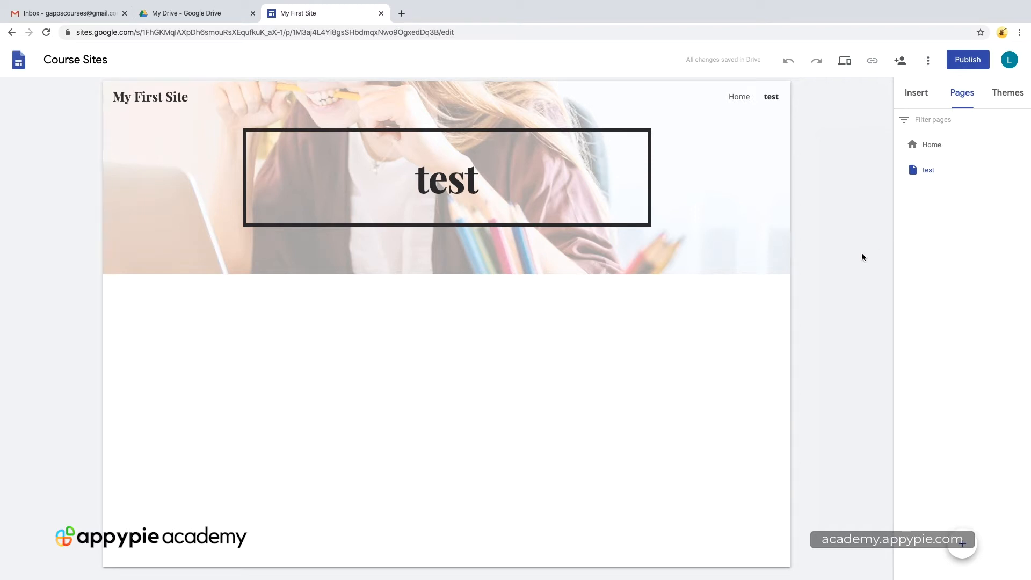
# Return to the Home page, apply the Simple theme to the site, and open the test page
pyautogui.click(936, 154)
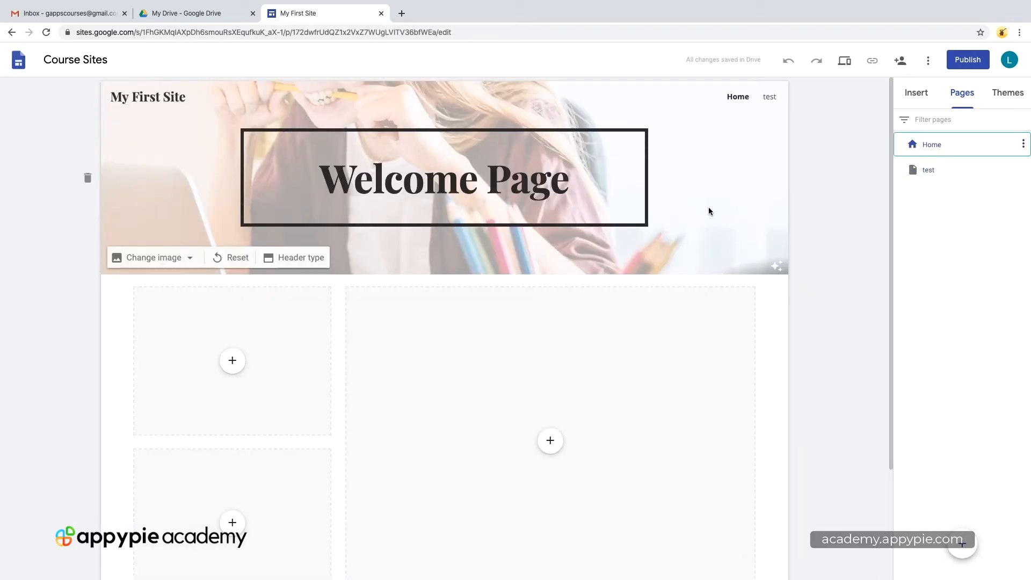
pyautogui.click(997, 101)
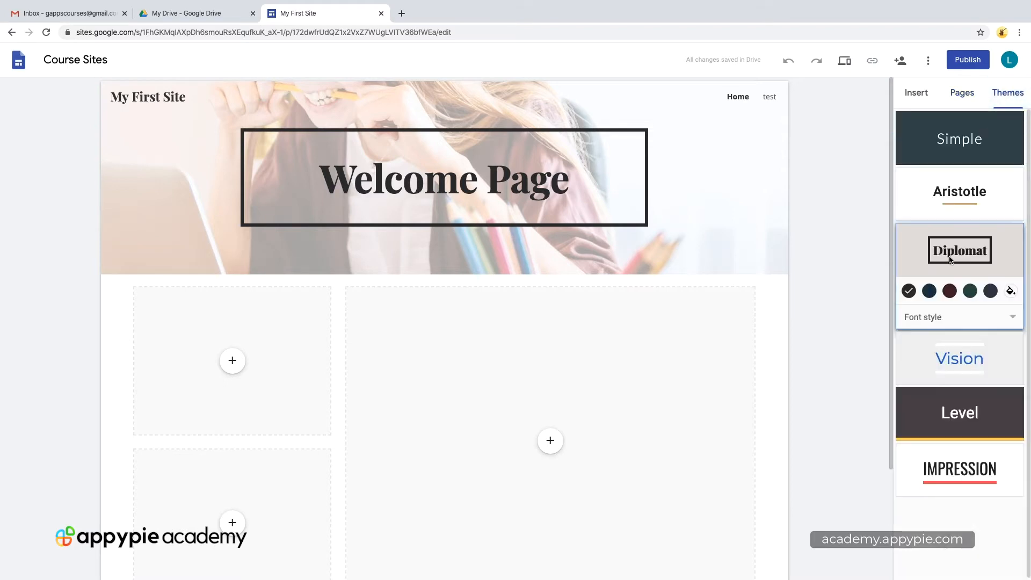
pyautogui.click(959, 139)
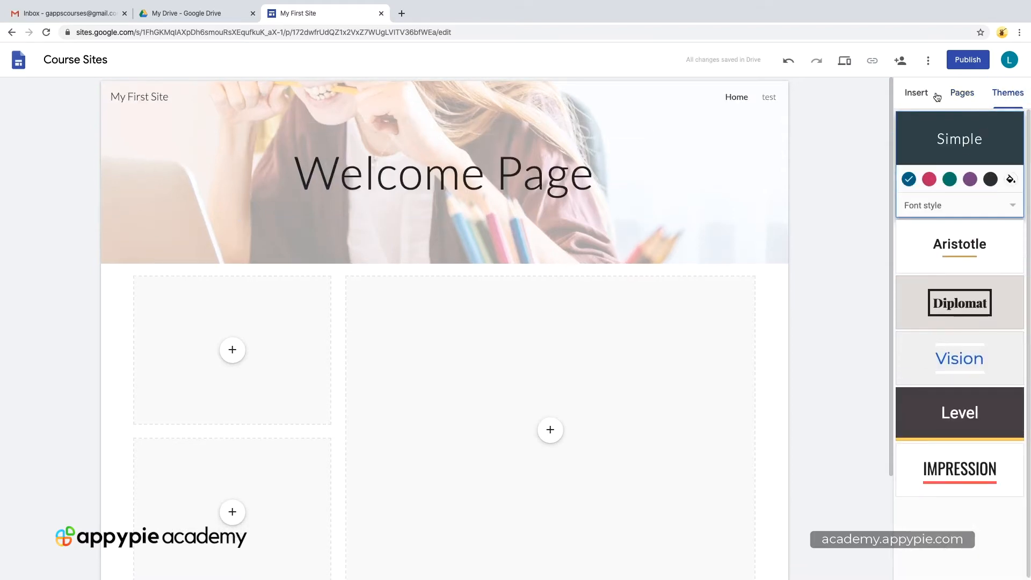
pyautogui.click(957, 97)
pyautogui.click(929, 173)
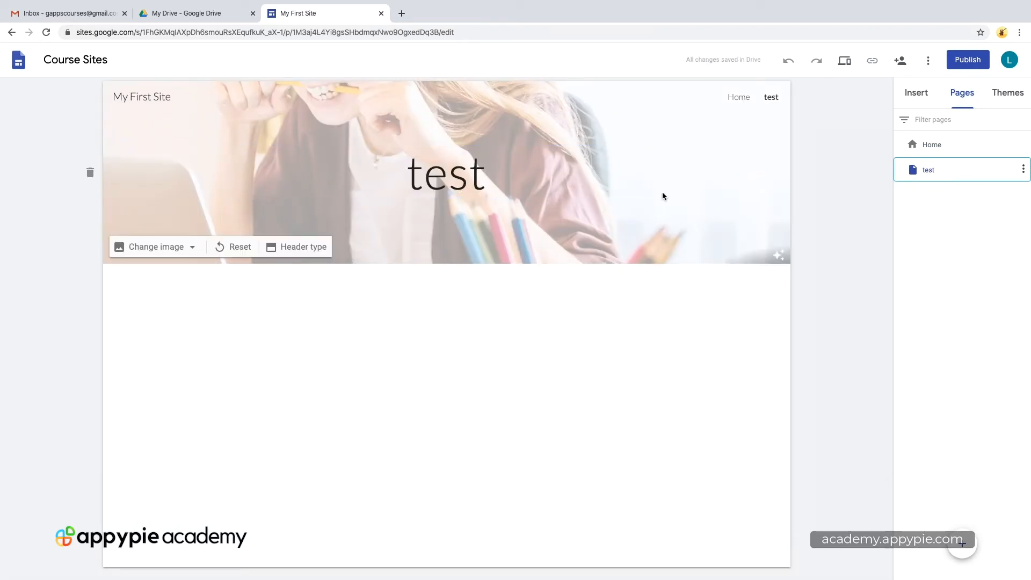
pyautogui.click(155, 248)
pyautogui.click(160, 304)
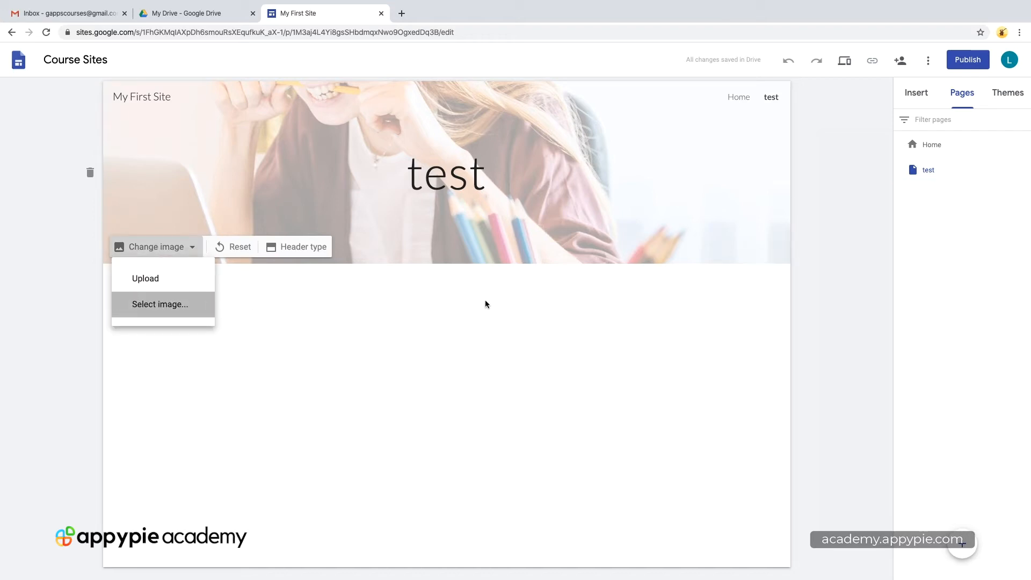
pyautogui.click(793, 154)
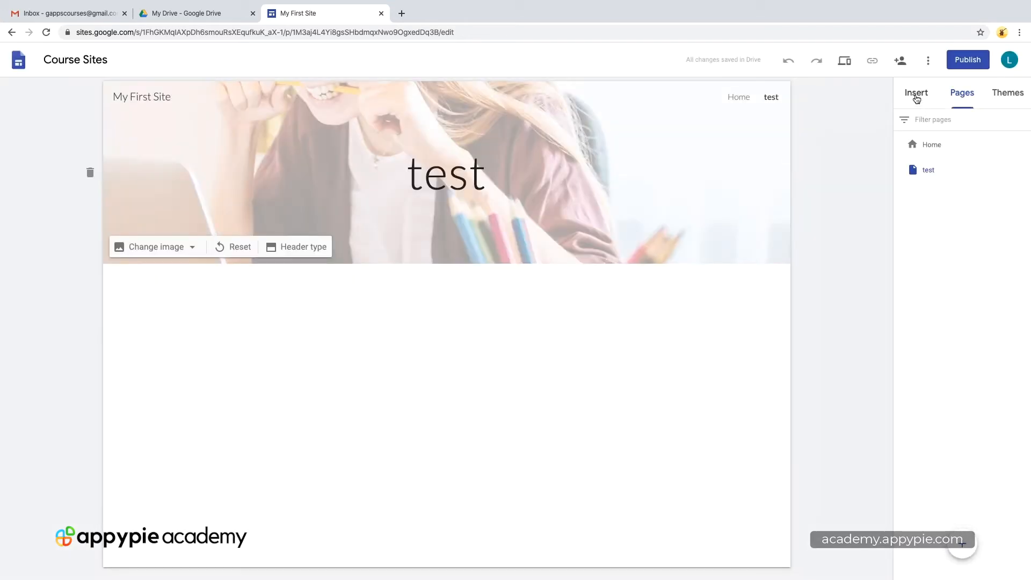
# Replace the Home page's header image with the gallery picture of dark typewriter keys
pyautogui.click(935, 143)
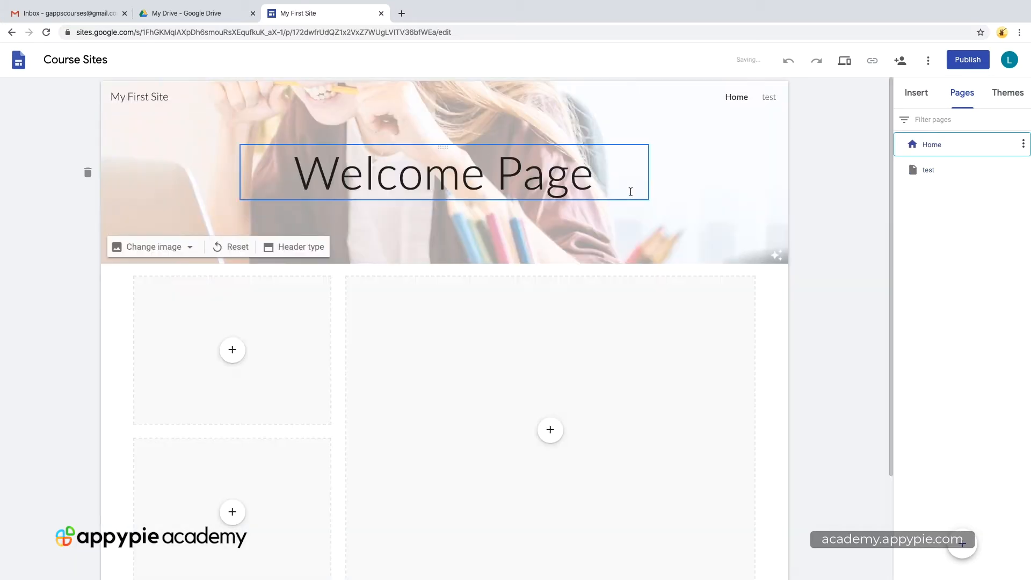
pyautogui.click(720, 193)
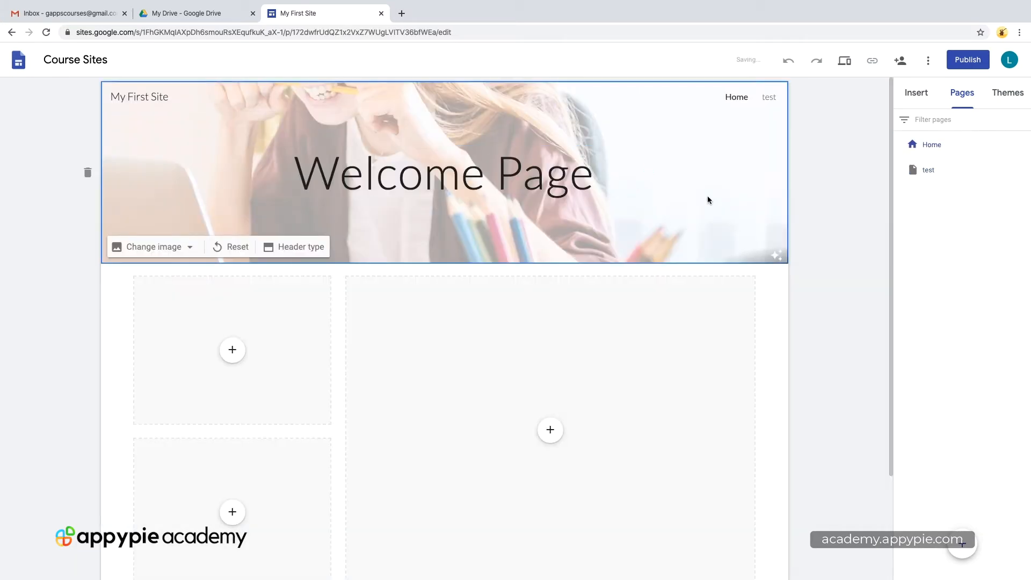
pyautogui.click(154, 247)
pyautogui.click(152, 305)
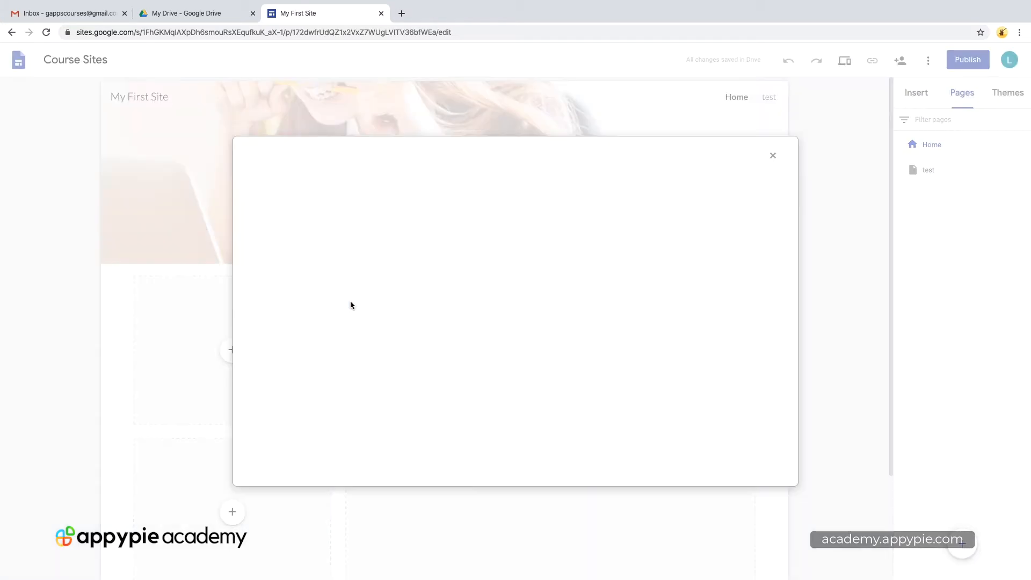
pyautogui.click(300, 304)
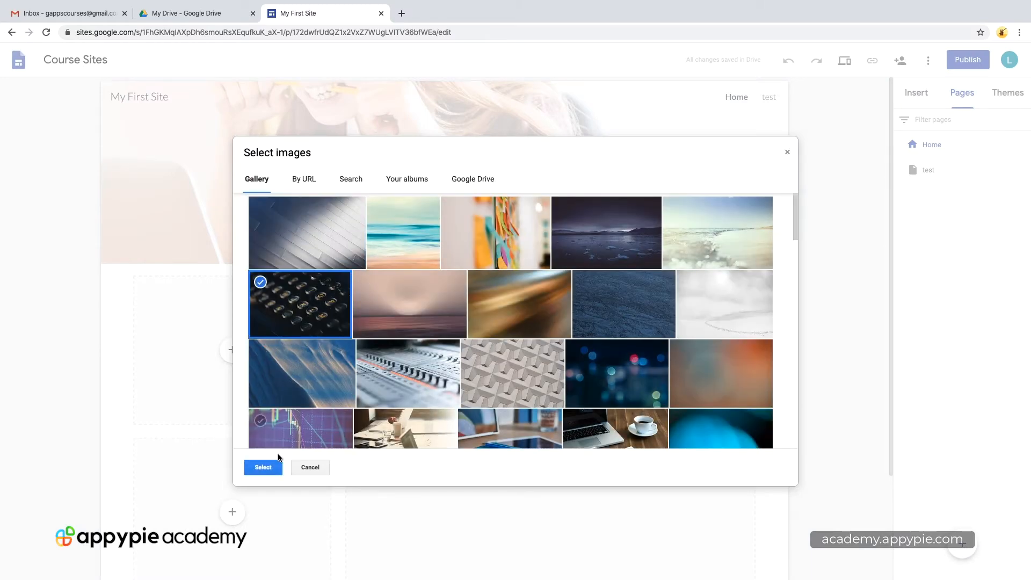
pyautogui.click(262, 467)
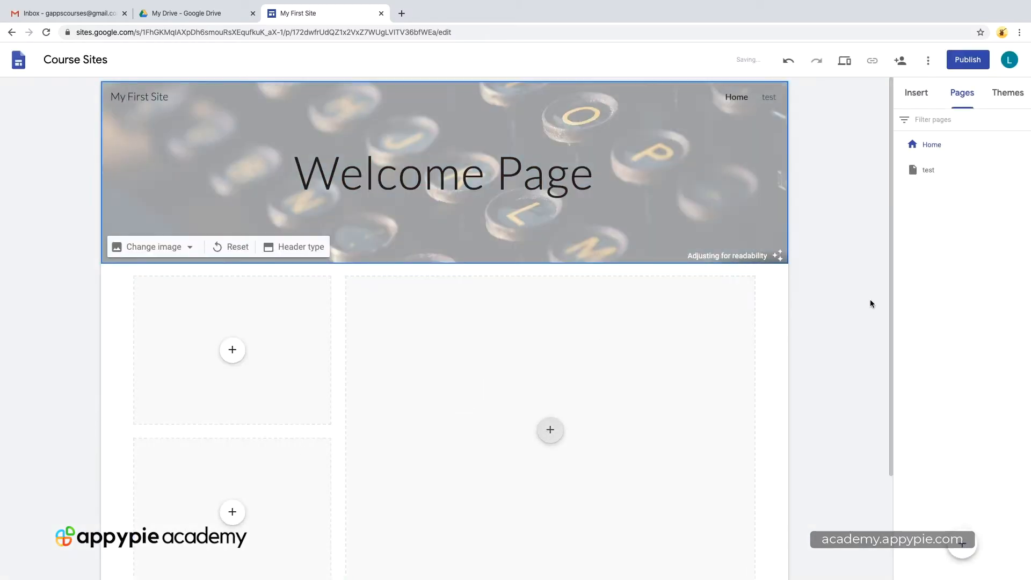
# Preview the test page at phone size and use the site menu to visit test and Home
pyautogui.click(928, 171)
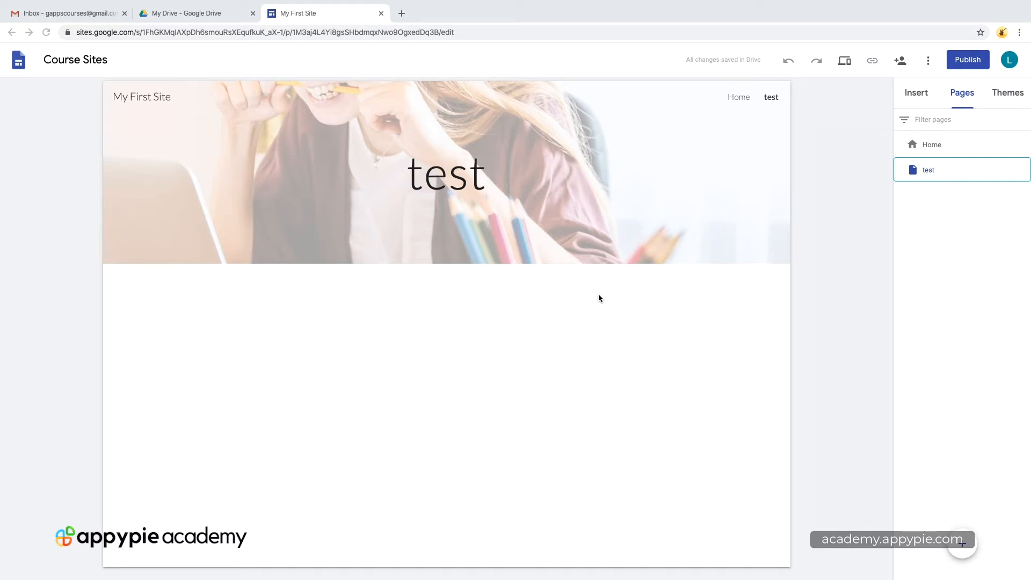
pyautogui.click(919, 97)
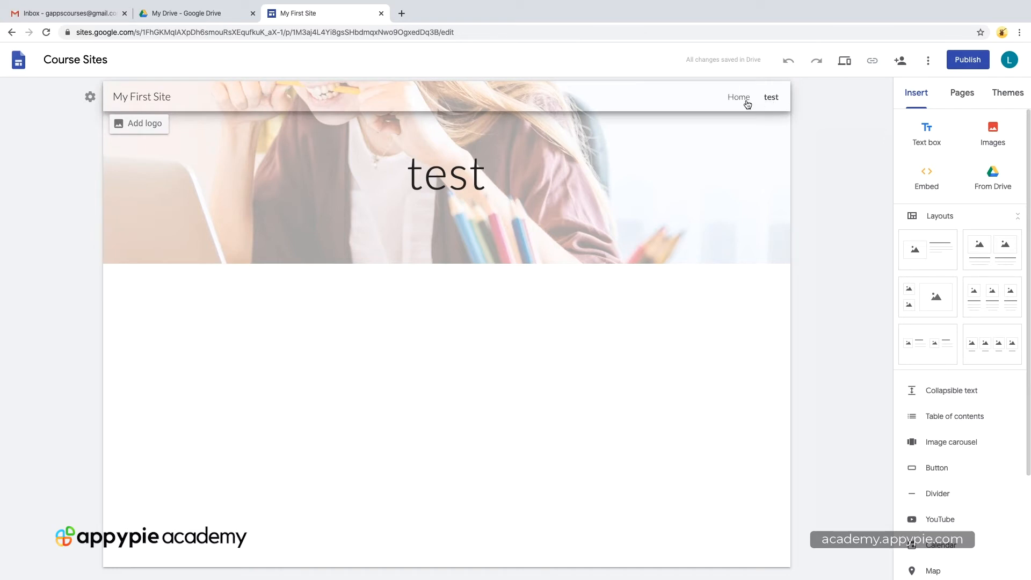
pyautogui.click(844, 61)
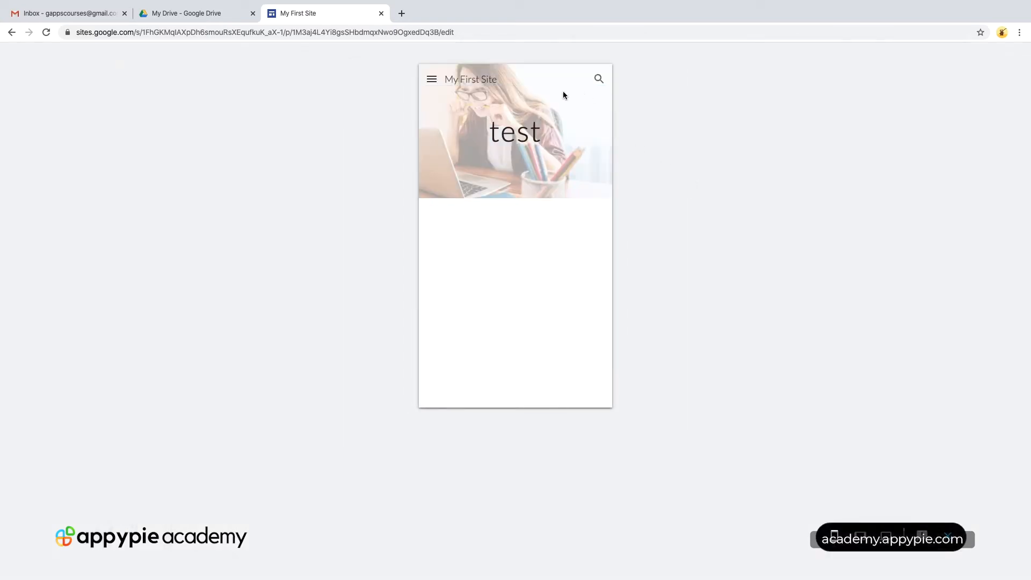
pyautogui.click(432, 79)
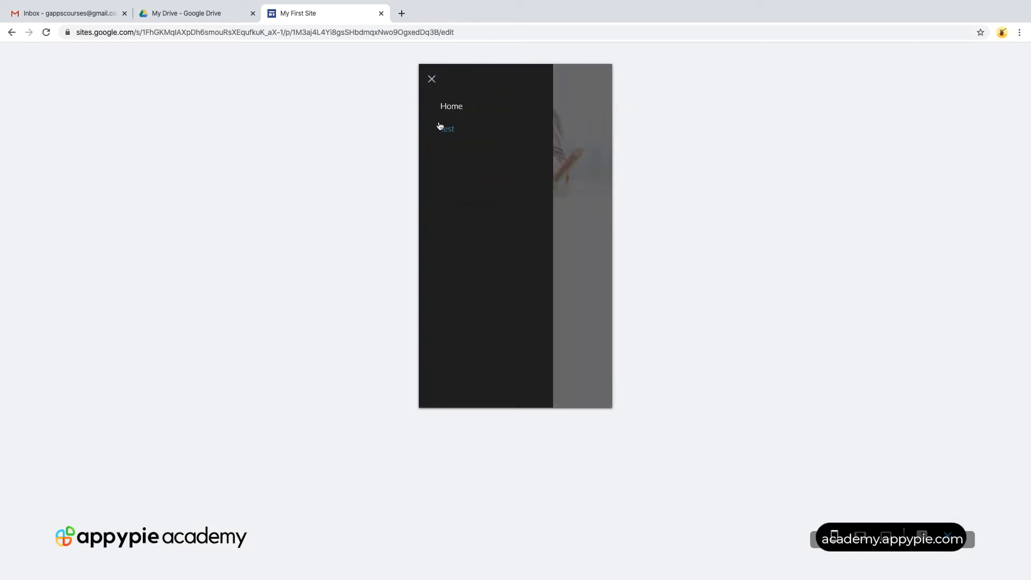
pyautogui.click(442, 129)
pyautogui.click(432, 79)
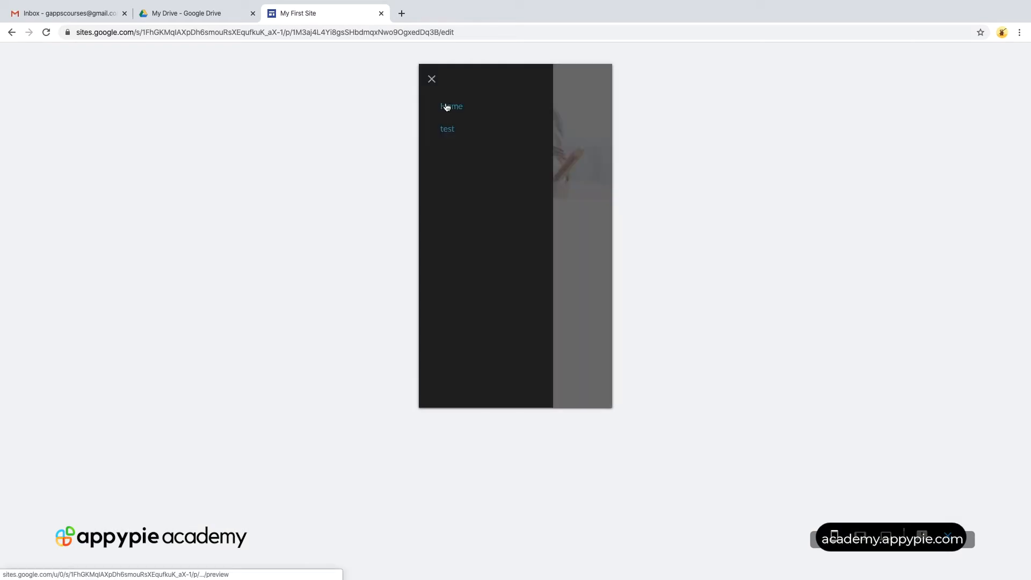
pyautogui.click(451, 106)
# Preview the site at large screen size and switch between the test and Home pages
pyautogui.click(886, 536)
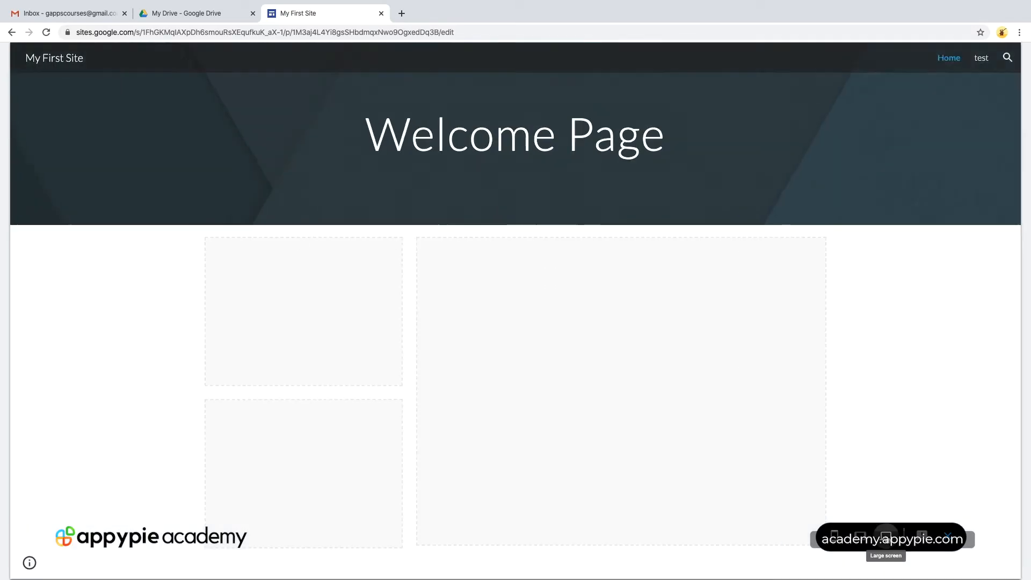
pyautogui.click(997, 61)
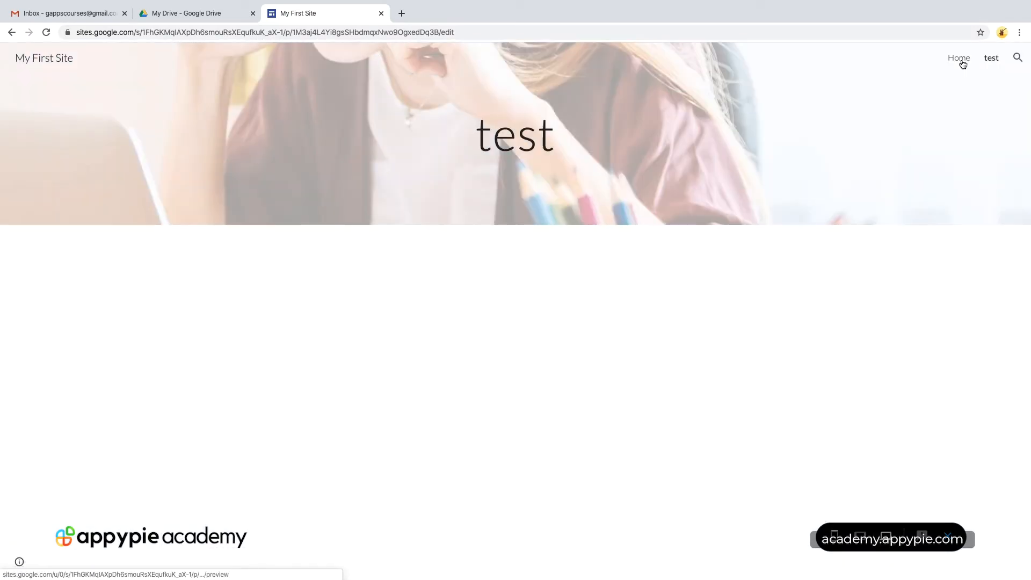
pyautogui.click(962, 62)
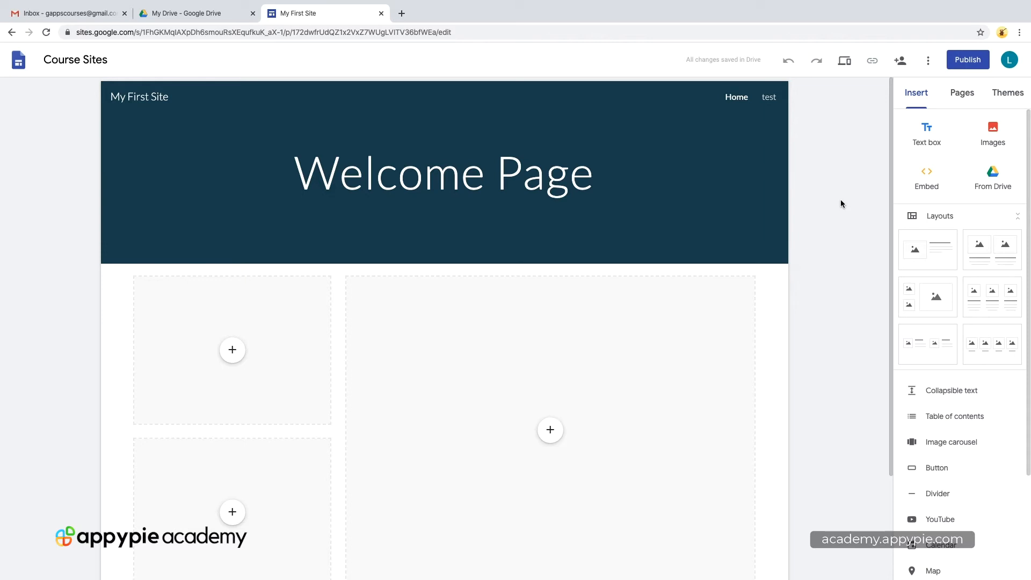
# Hide the test page from the site navigation
pyautogui.click(962, 92)
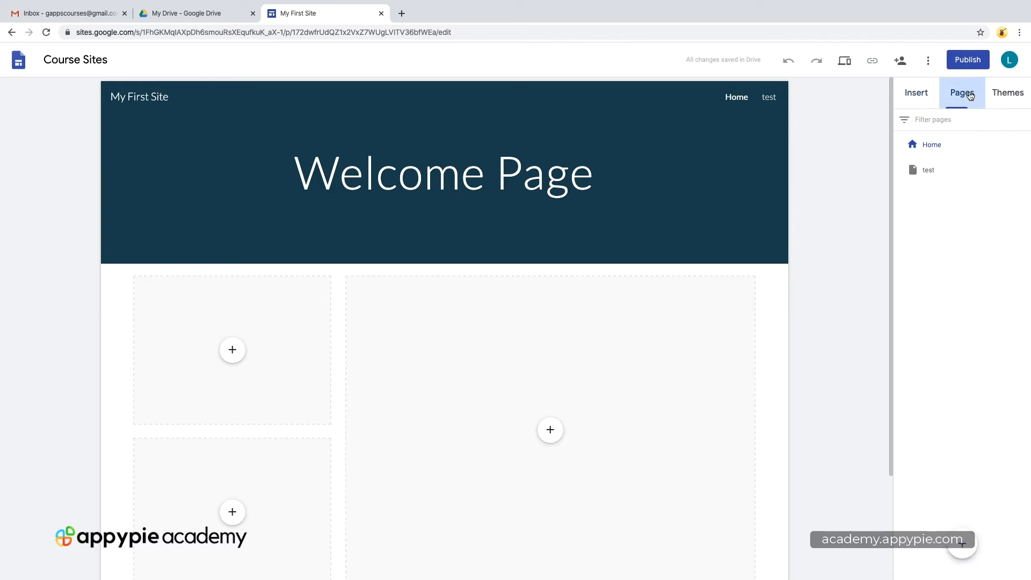
pyautogui.click(1024, 170)
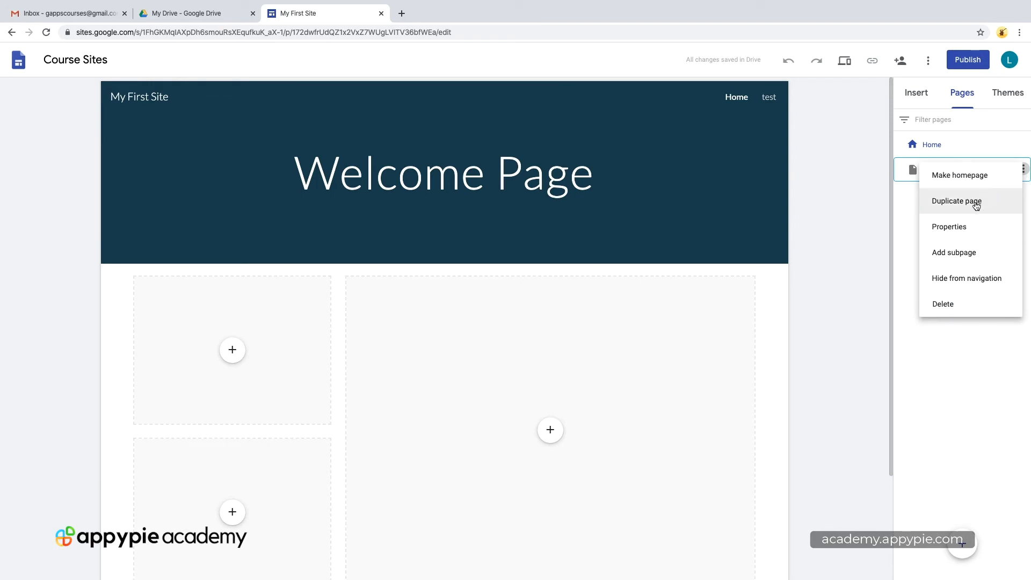
pyautogui.click(943, 280)
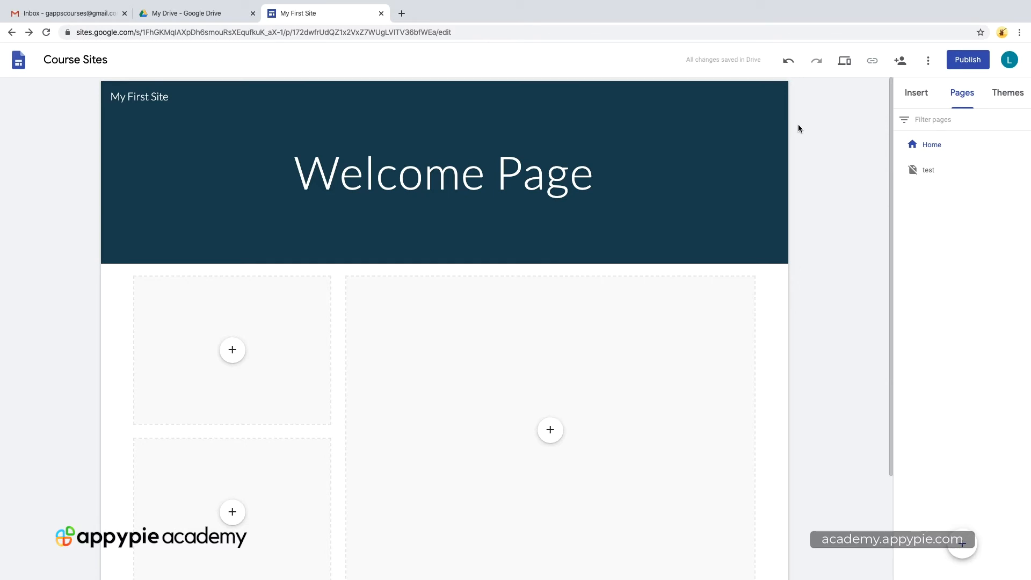
# Create another page named new page
pyautogui.click(963, 543)
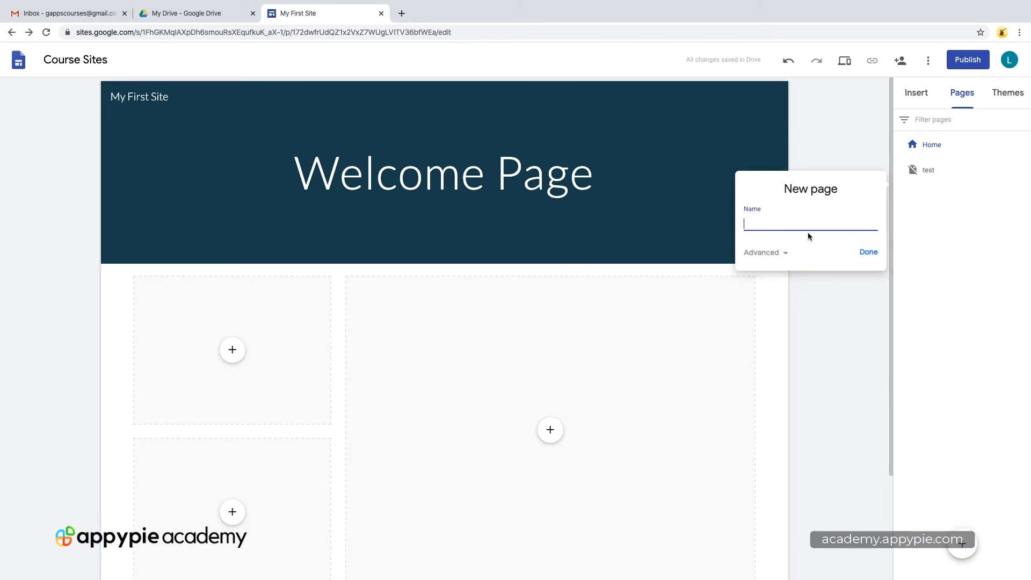
pyautogui.write('new page')
pyautogui.click(869, 252)
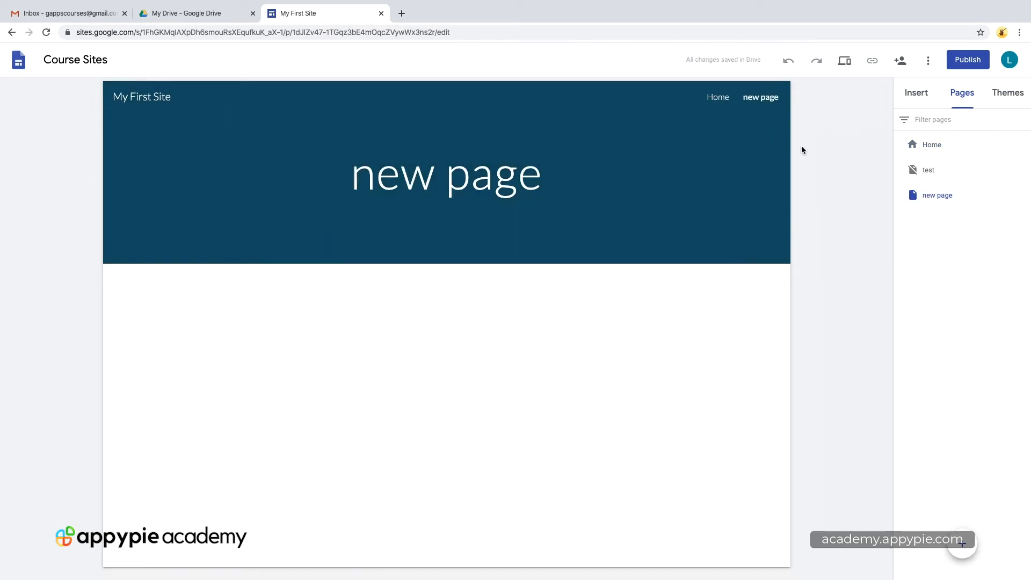
# Open the hidden test page, check the navigation links in the site preview, and close the preview
pyautogui.click(930, 176)
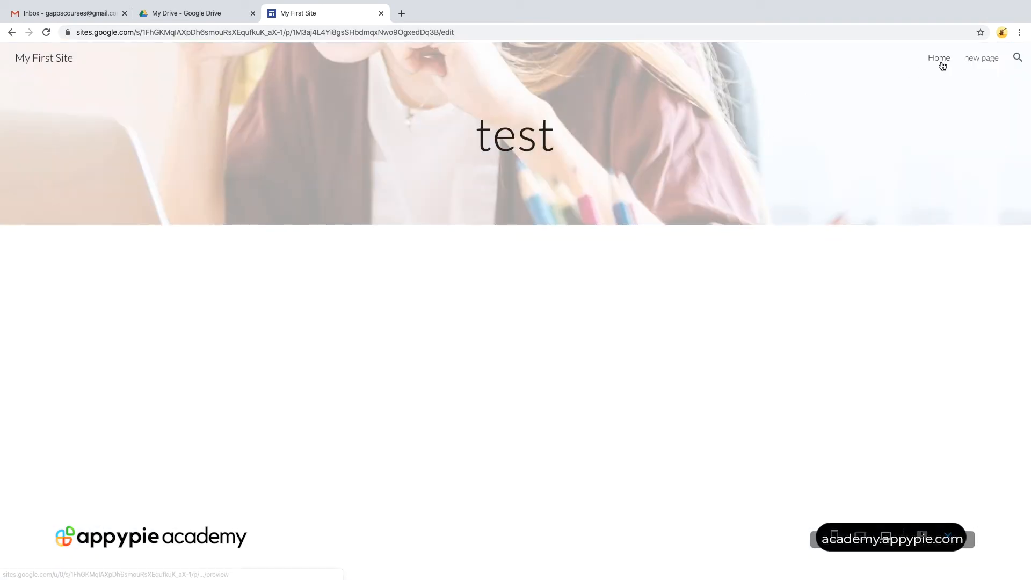
pyautogui.click(941, 59)
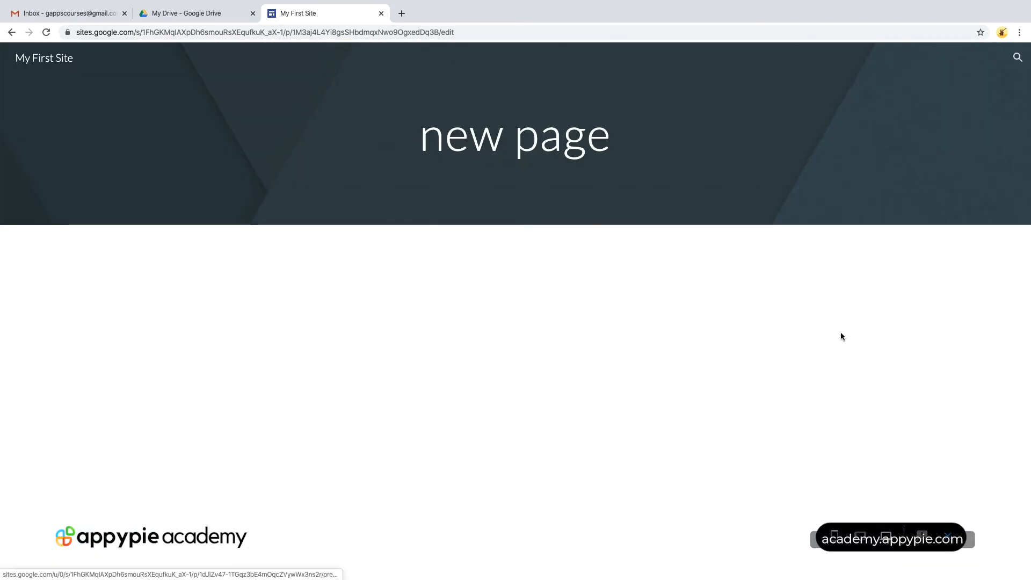
pyautogui.click(948, 537)
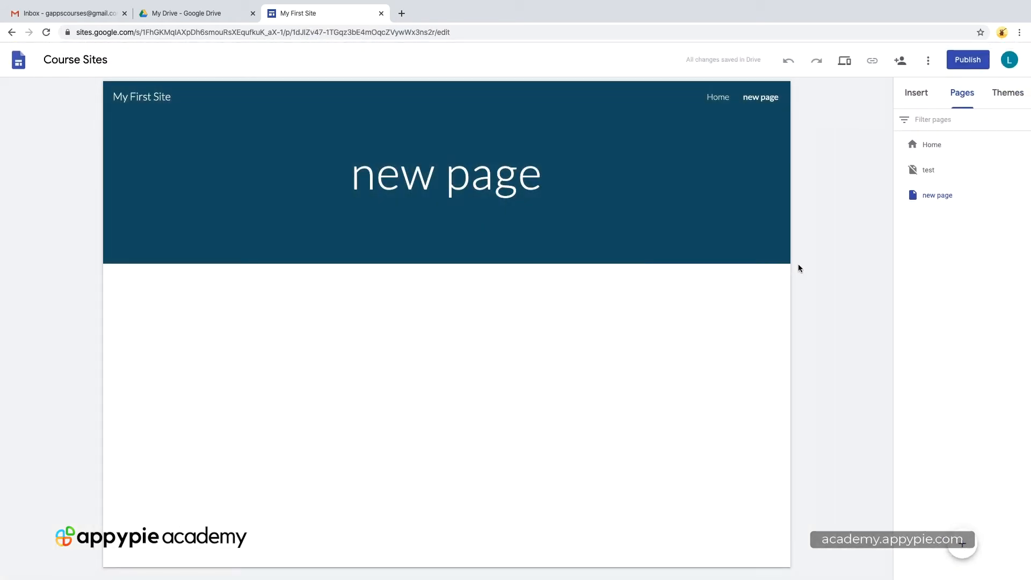
# Show the test page in the site navigation again
pyautogui.moveTo(935, 182)
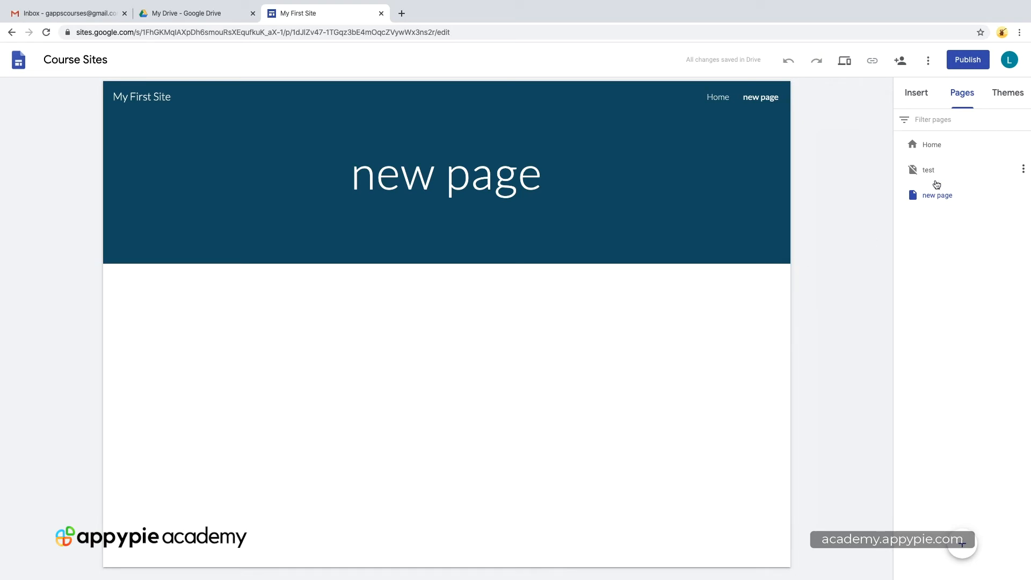
pyautogui.click(1024, 170)
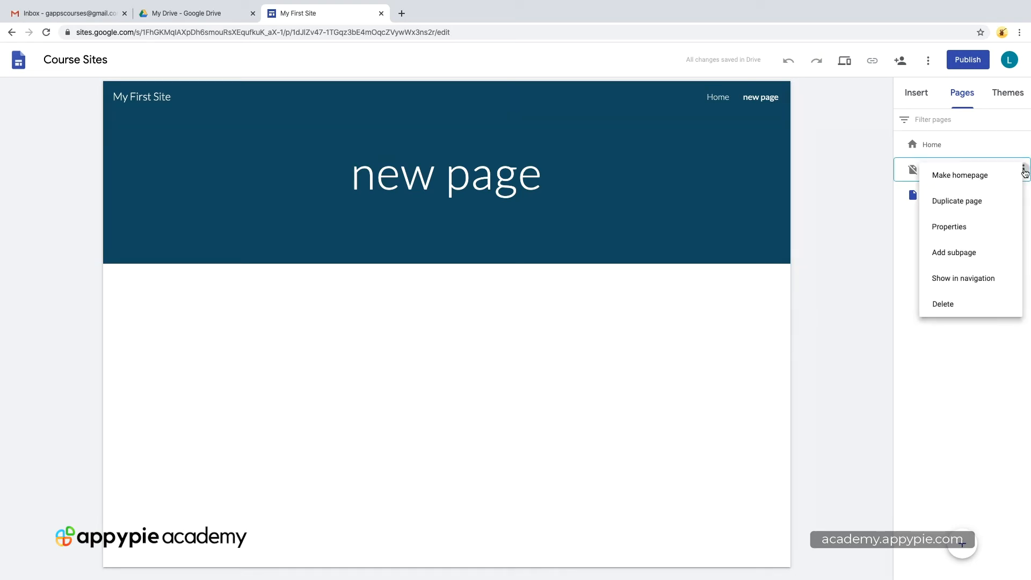
pyautogui.click(971, 280)
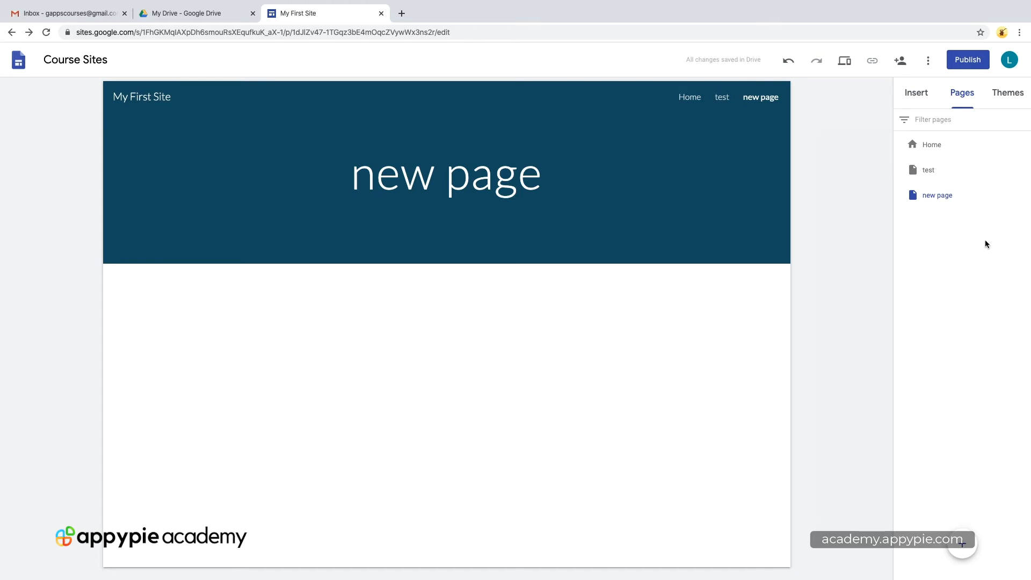
# Nest new page as a subpage under test and check the test dropdown in the site navigation
pyautogui.moveTo(930, 196)
pyautogui.moveTo(934, 195); pyautogui.dragTo(966, 197)
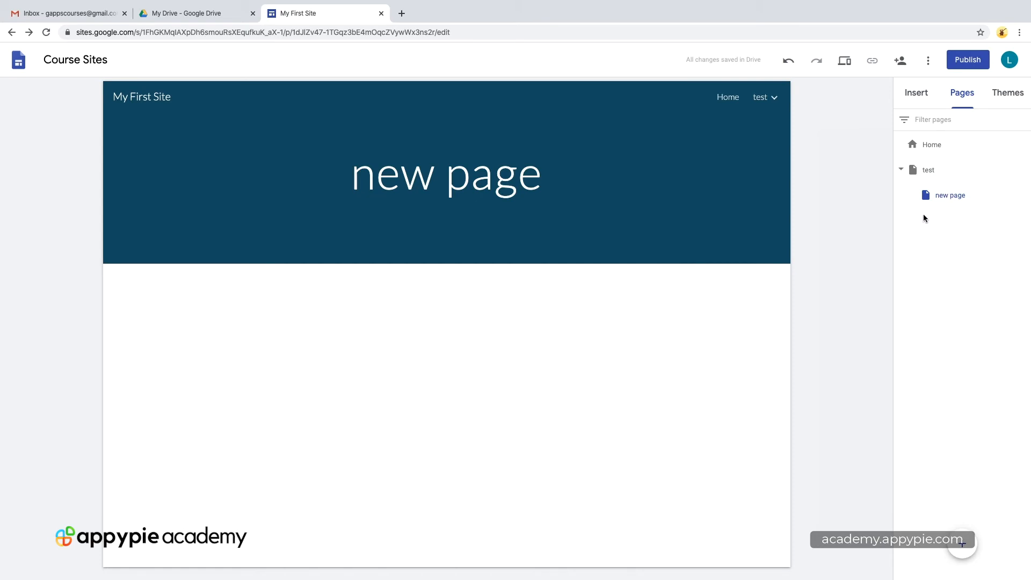
pyautogui.moveTo(774, 103)
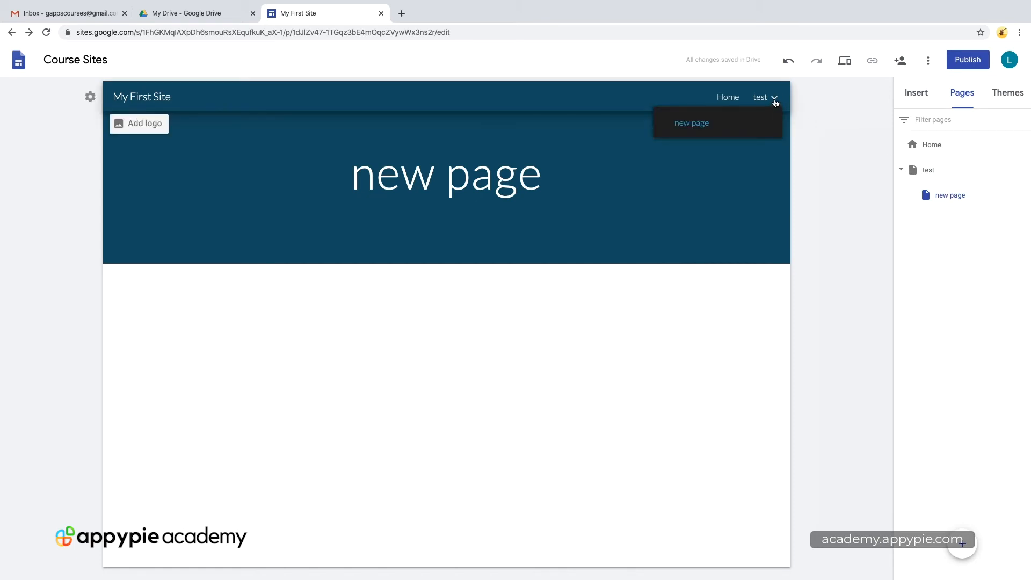
pyautogui.click(775, 102)
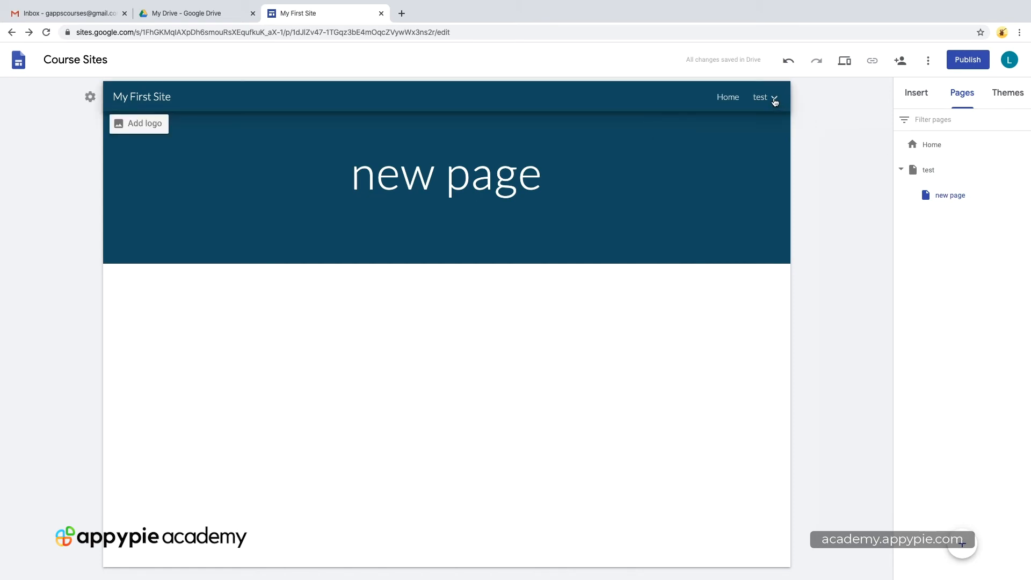
# Preview the site, open test from the navigation, check its new page dropdown, and close the preview
pyautogui.click(843, 61)
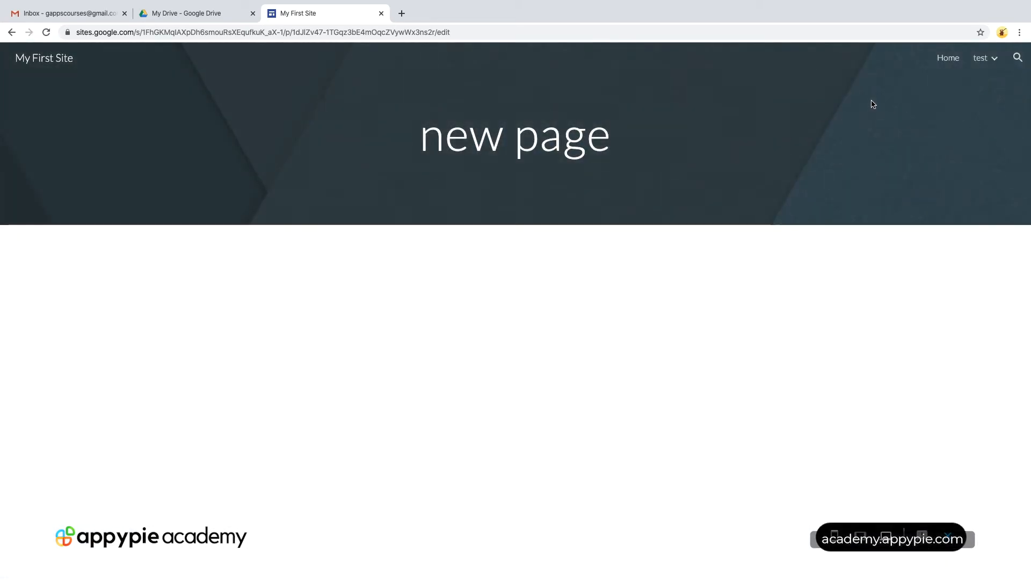
pyautogui.moveTo(975, 65)
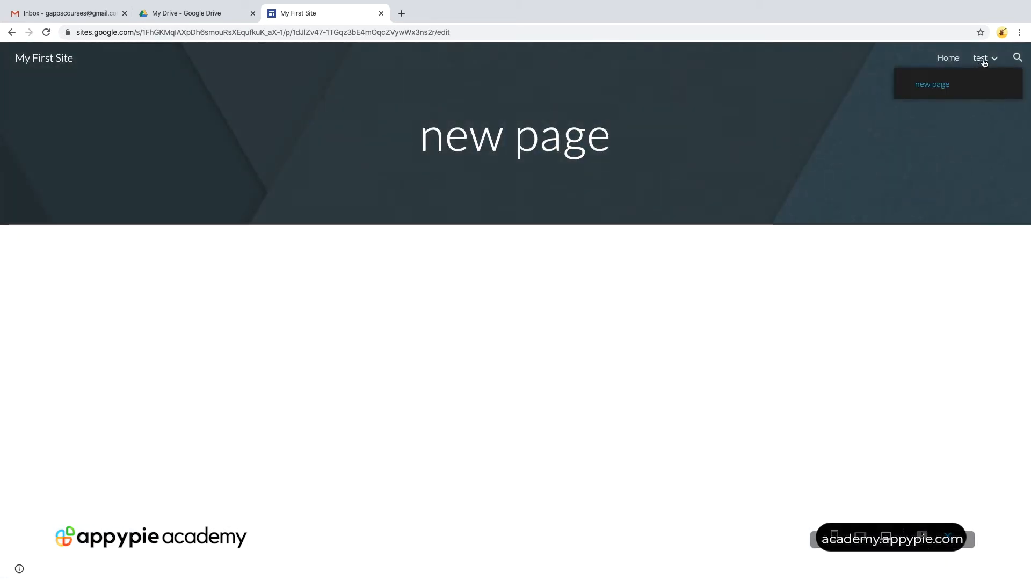
pyautogui.click(985, 62)
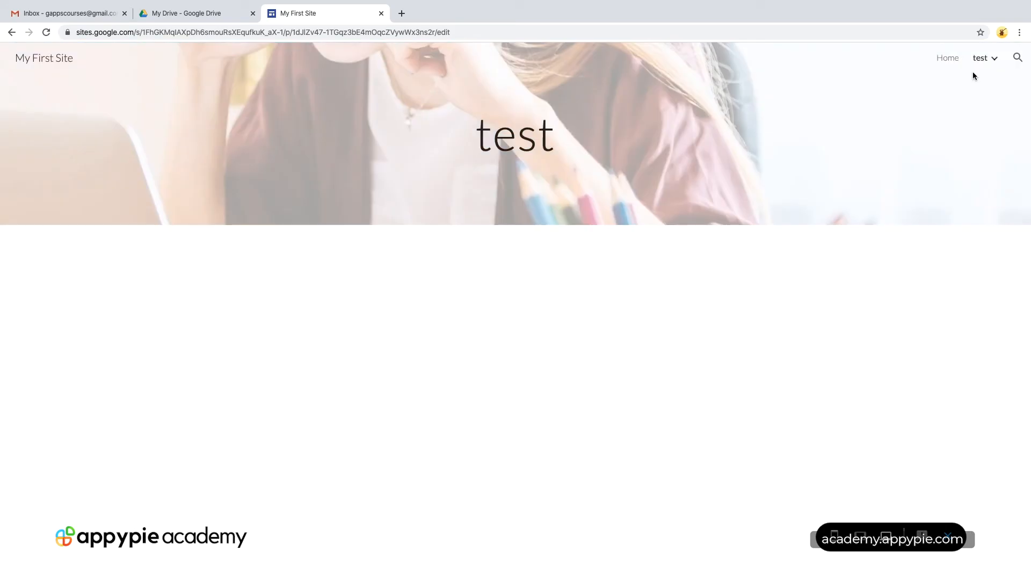
pyautogui.moveTo(971, 60)
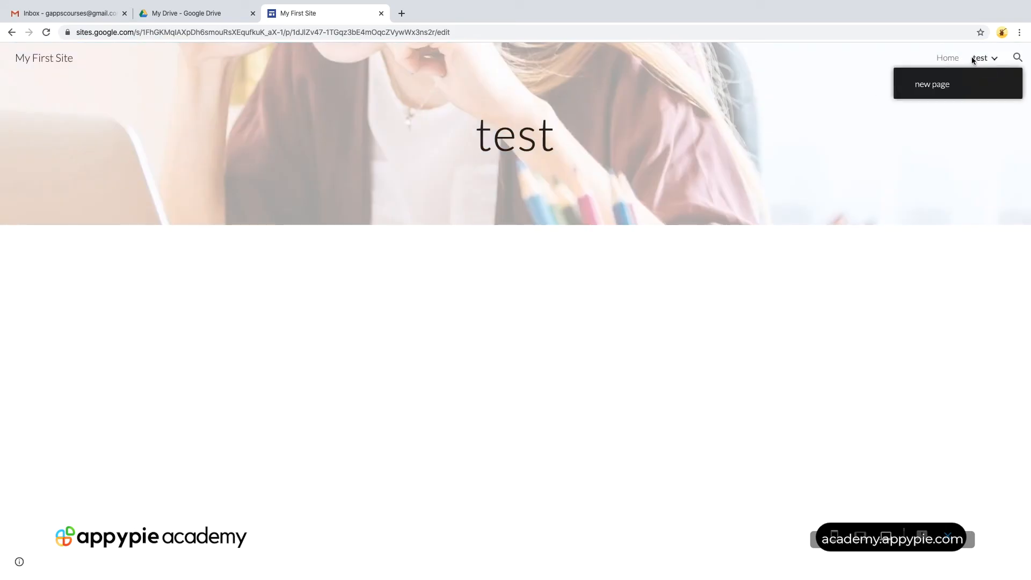
pyautogui.click(948, 537)
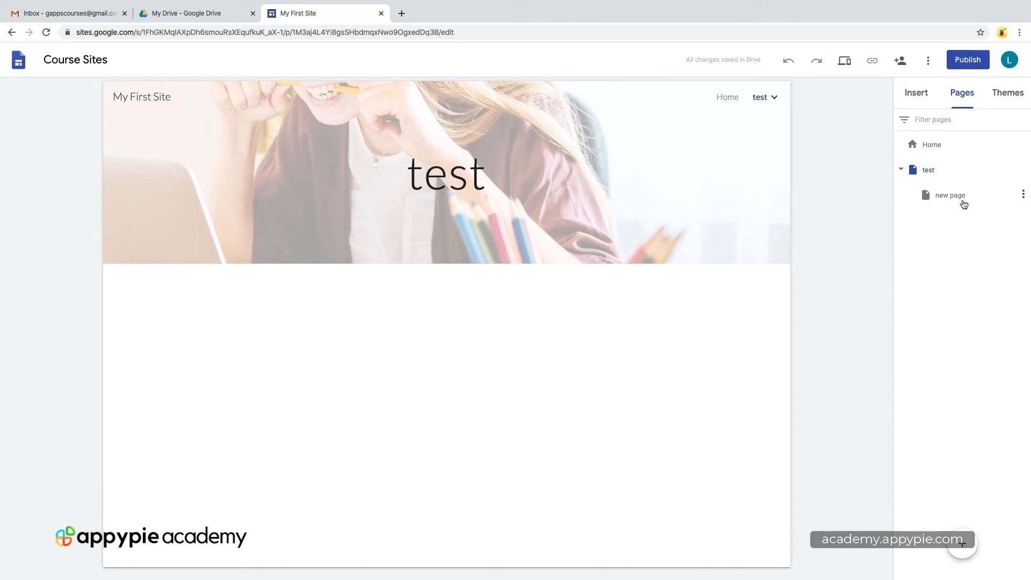
# Examine the properties of the new page subpage and close them
pyautogui.click(1024, 194)
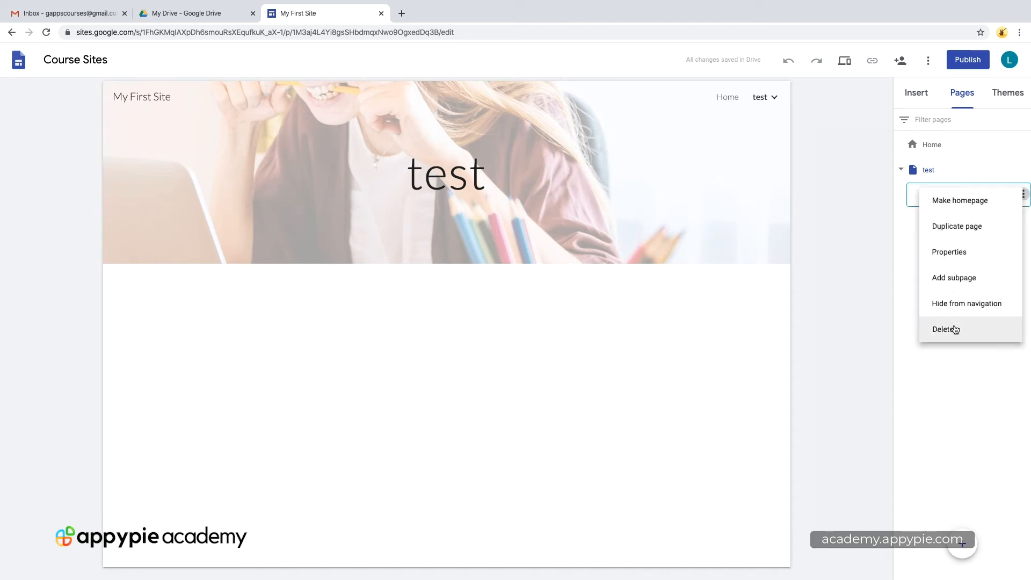
pyautogui.click(960, 254)
pyautogui.click(778, 267)
pyautogui.click(867, 301)
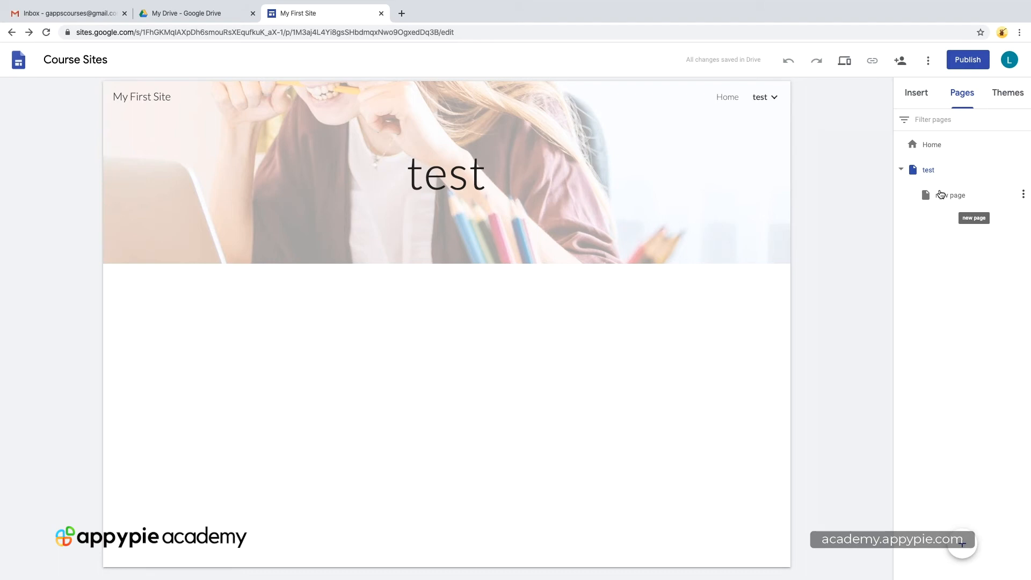
# Move new page out from under test to the top level, between Home and test
pyautogui.moveTo(942, 195); pyautogui.dragTo(939, 133)
pyautogui.moveTo(935, 156); pyautogui.dragTo(937, 158)
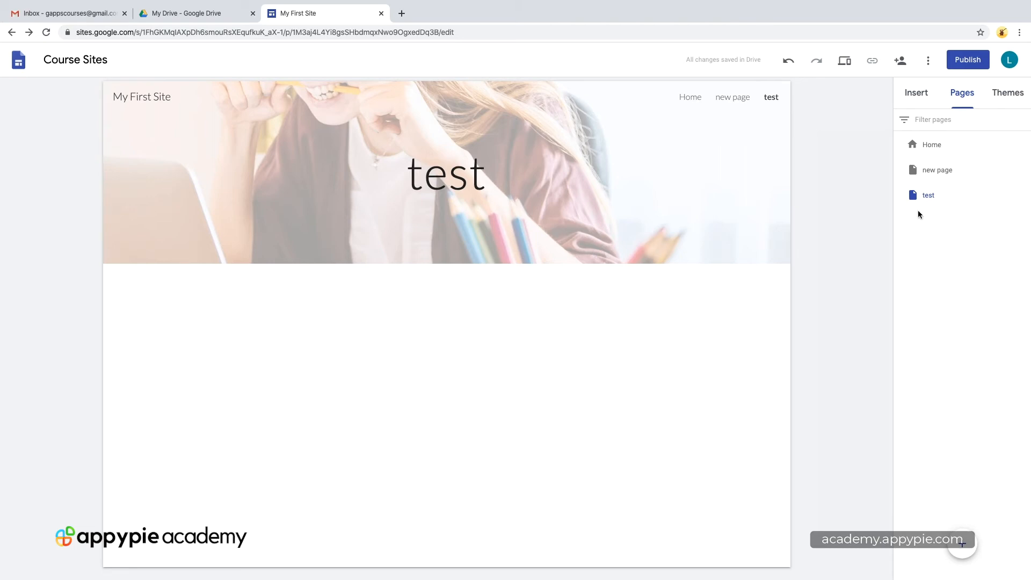
# Change the Home page's header image to the web-3963945_1920 picture from the images folder in Google Drive
pyautogui.click(932, 171)
pyautogui.click(935, 146)
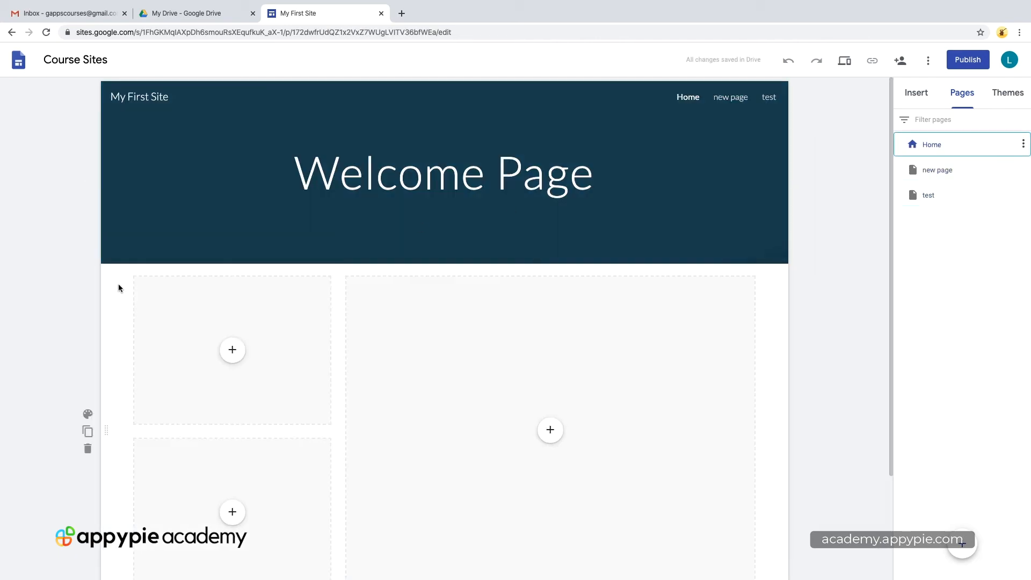
pyautogui.click(145, 247)
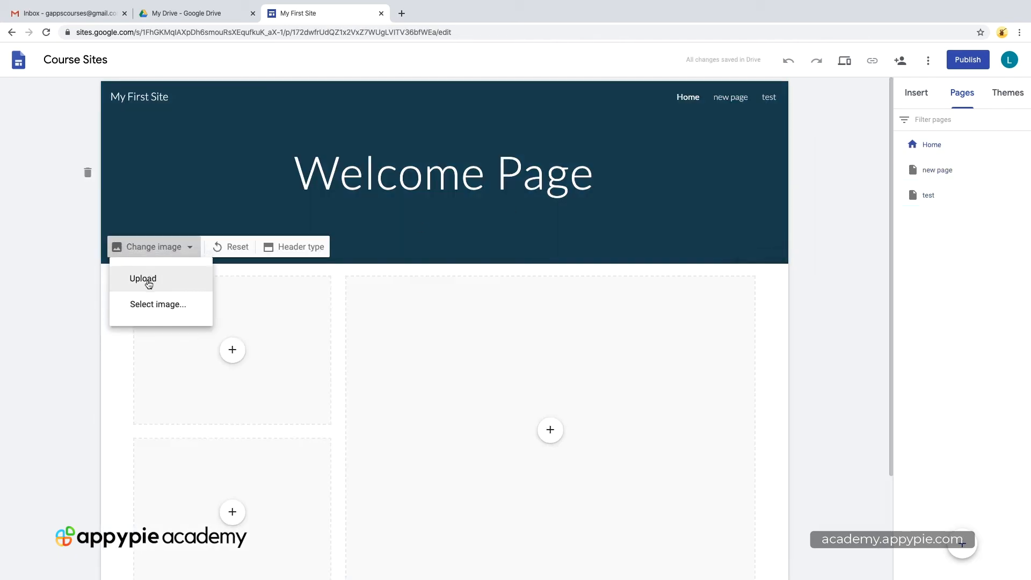
pyautogui.click(148, 306)
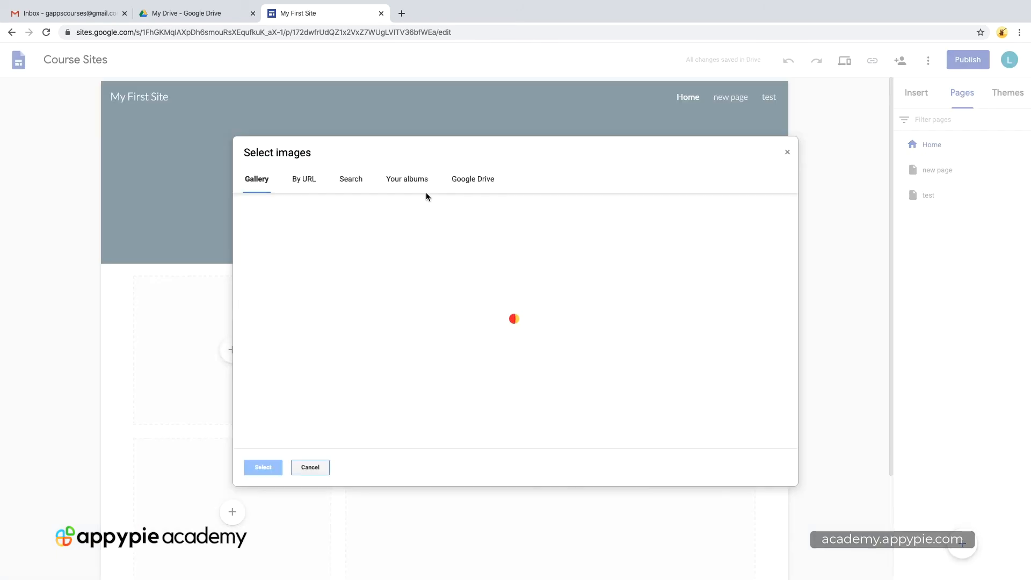
pyautogui.click(475, 180)
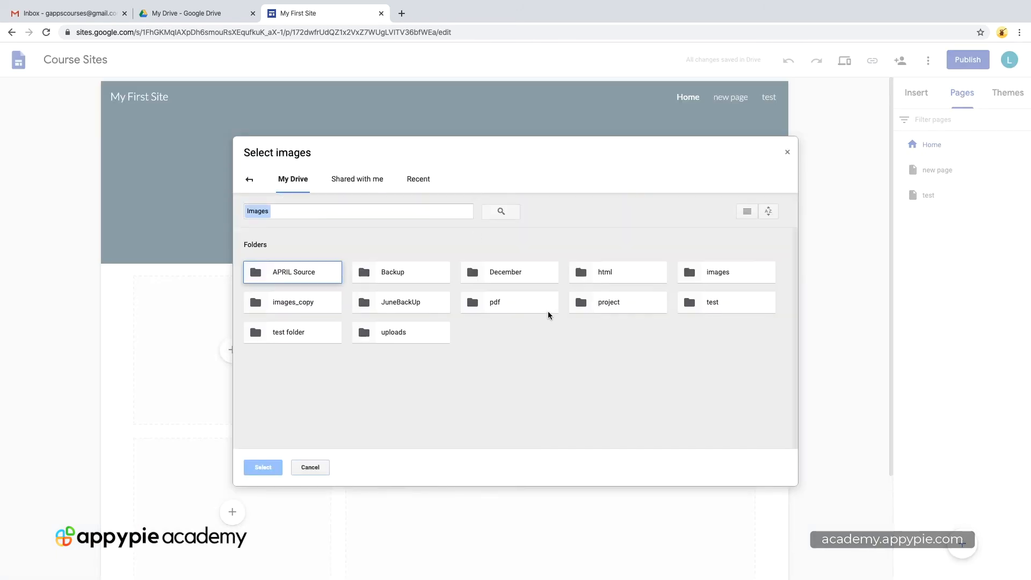
pyautogui.doubleClick(708, 272)
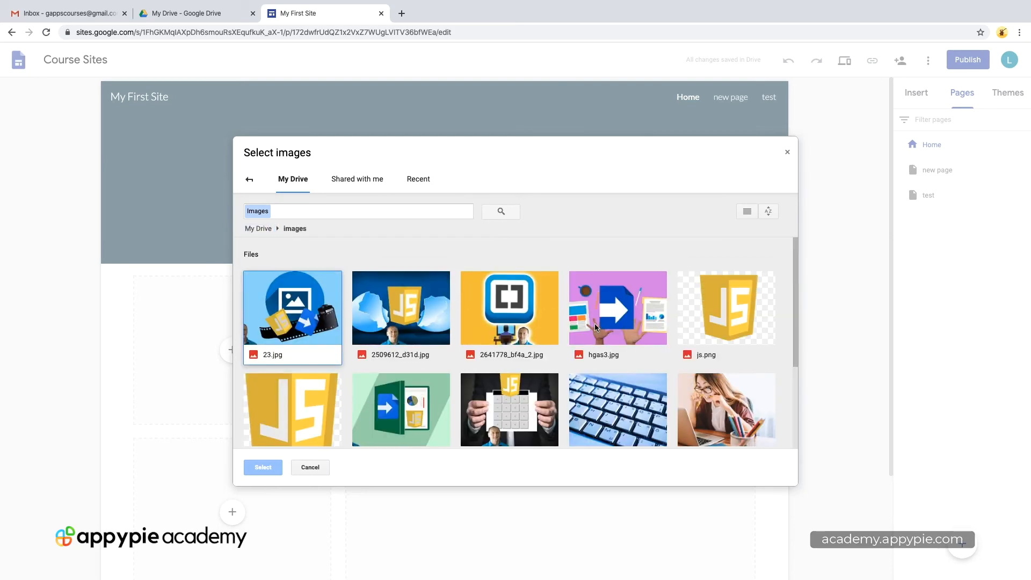
pyautogui.scroll(-3, 485, 324)
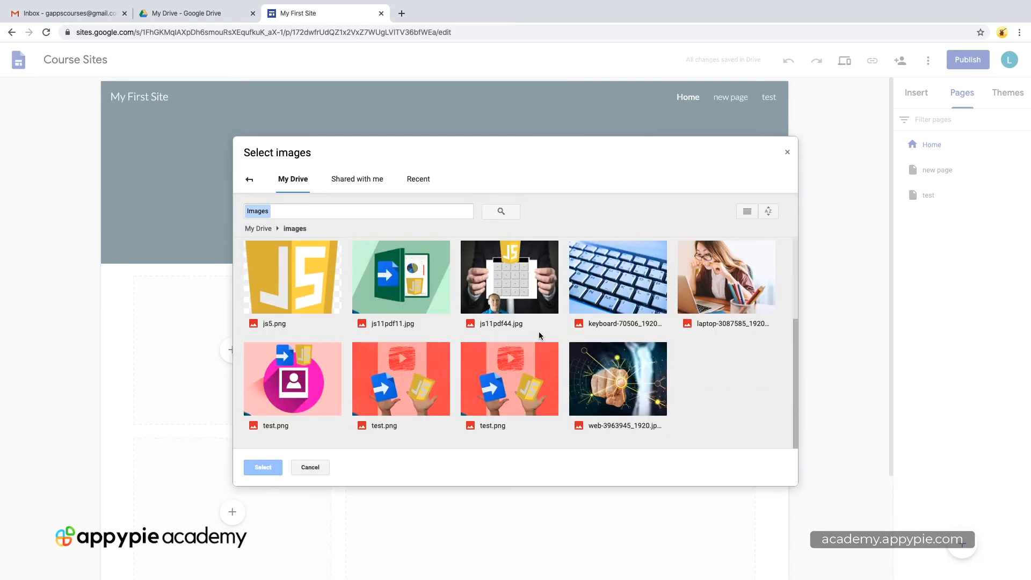
pyautogui.doubleClick(605, 383)
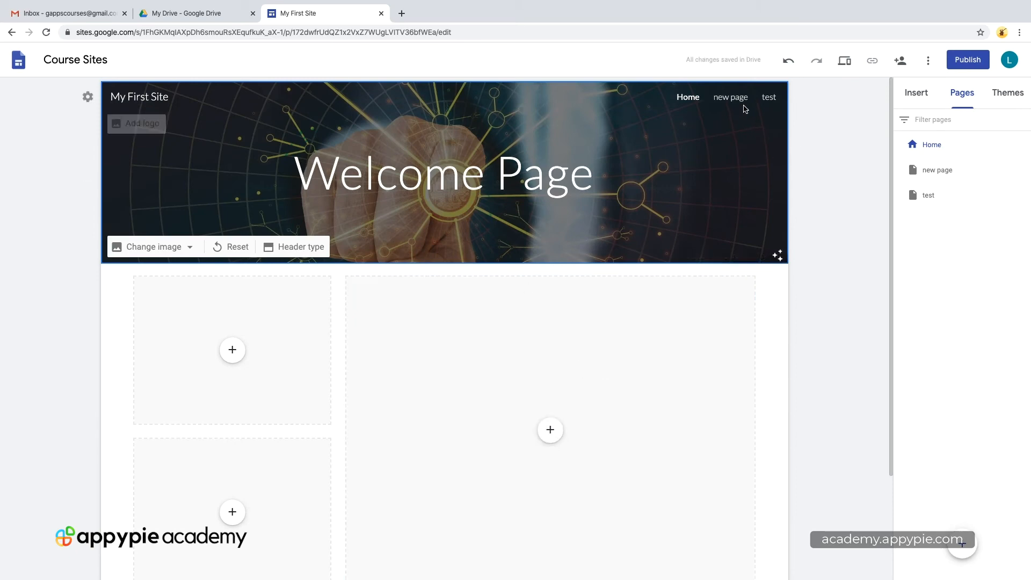
# Open new page and test to compare their header images, and return to Home
pyautogui.click(935, 171)
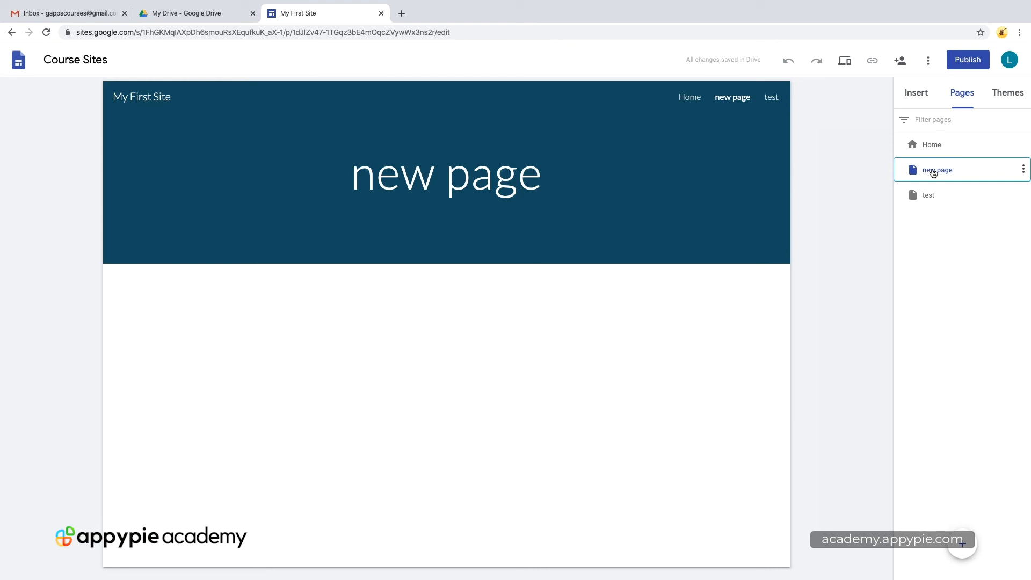
pyautogui.click(923, 196)
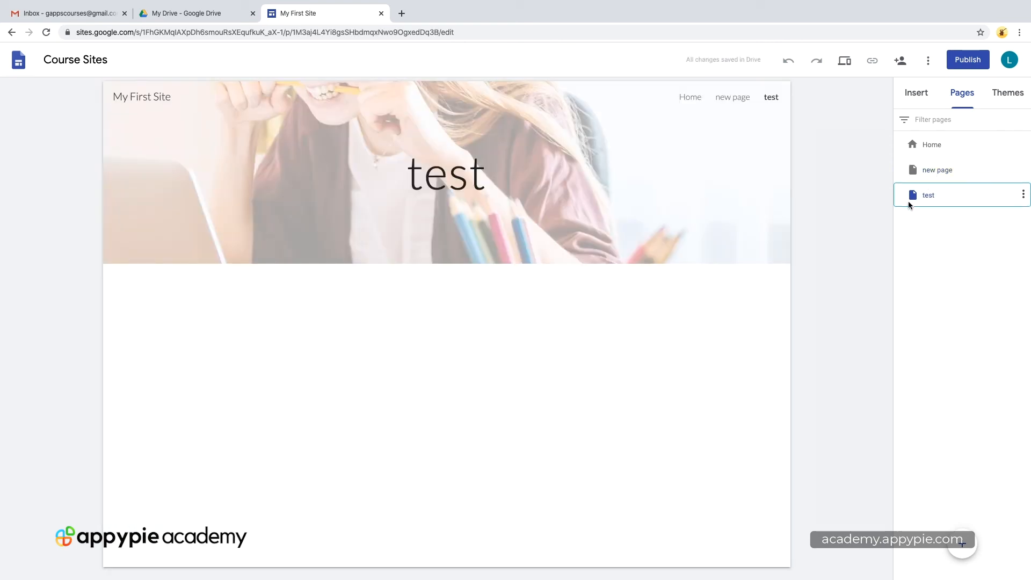
pyautogui.click(940, 144)
# Create a page named new2
pyautogui.click(963, 544)
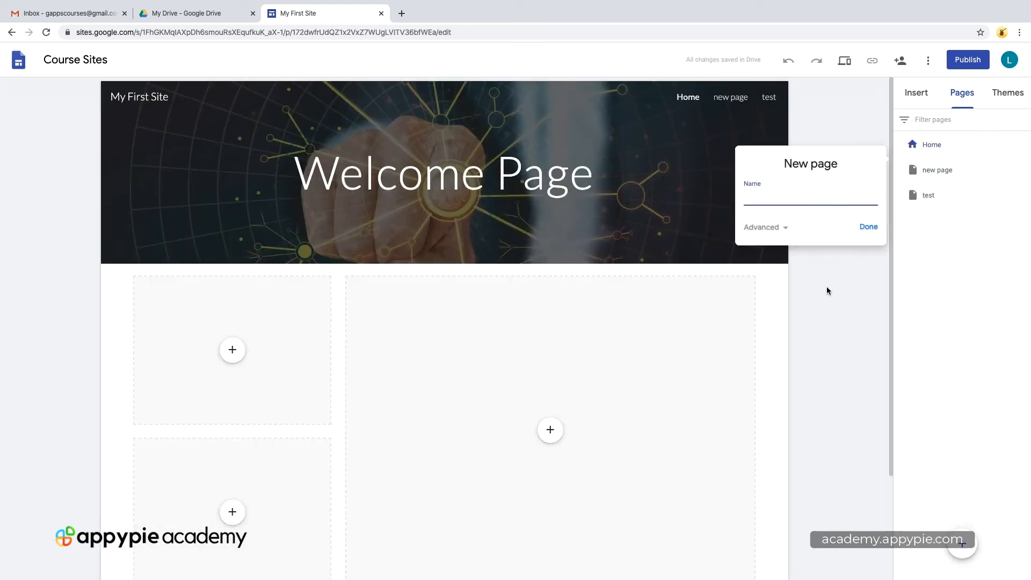
pyautogui.write('new2')
pyautogui.click(868, 227)
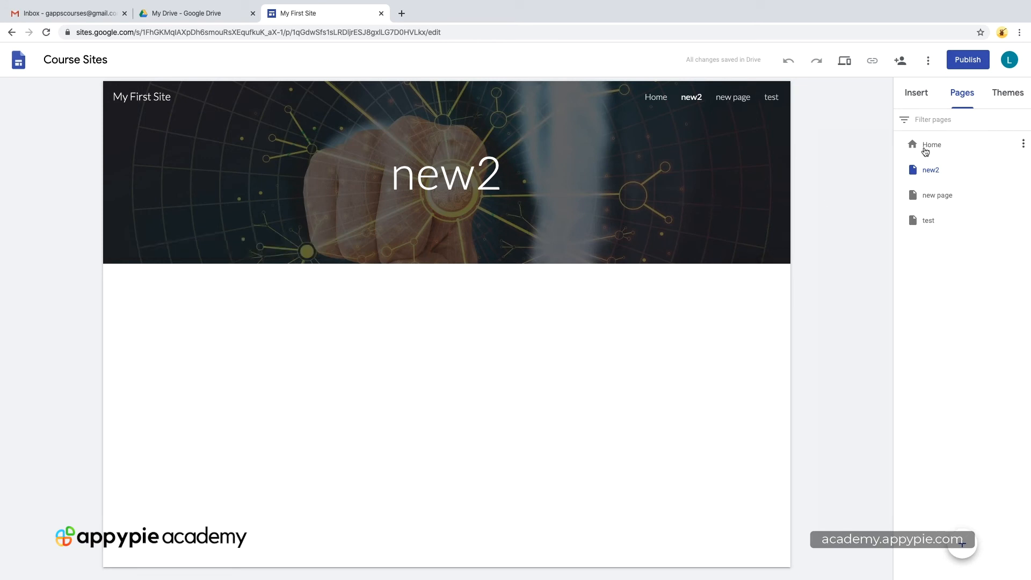
# Check the page options offered for Home, and duplicate new2 as Copy of new2
pyautogui.click(1024, 144)
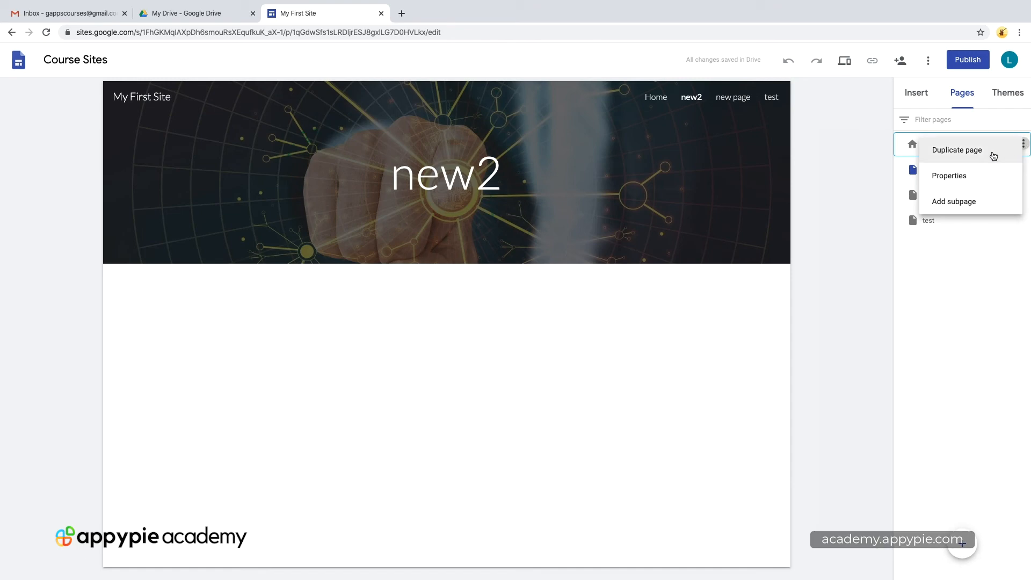
pyautogui.click(854, 200)
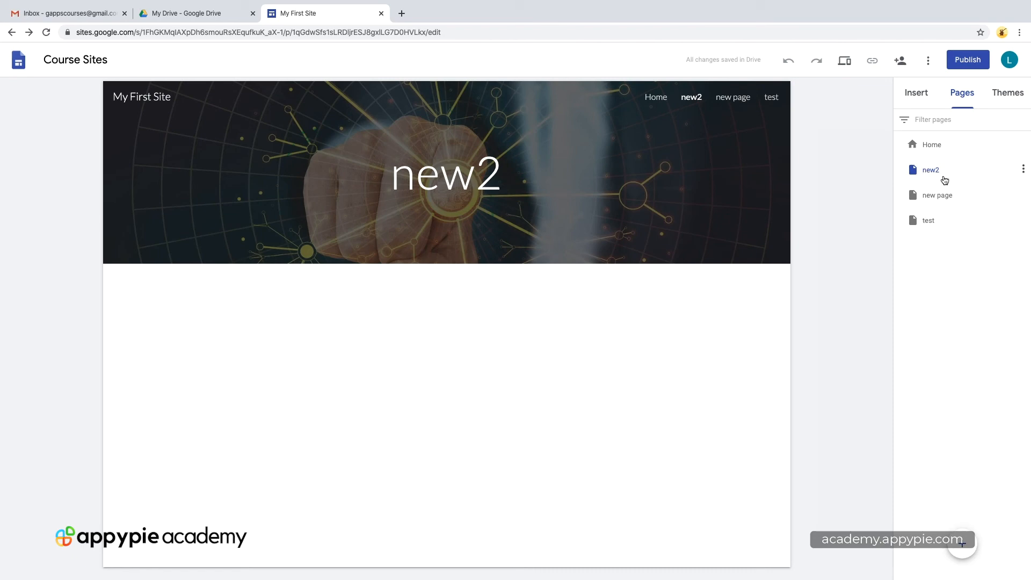
pyautogui.click(1024, 171)
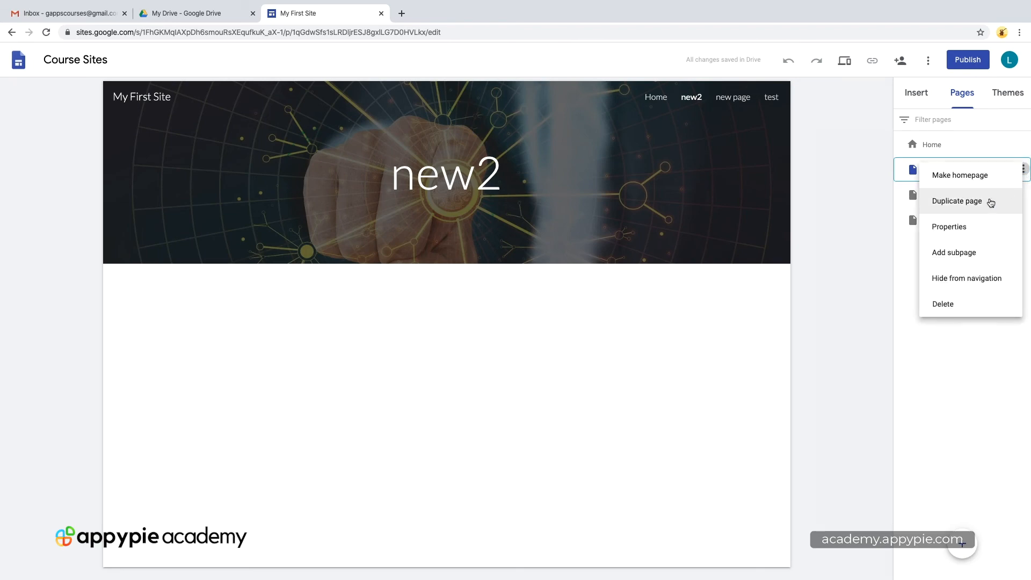
pyautogui.click(991, 202)
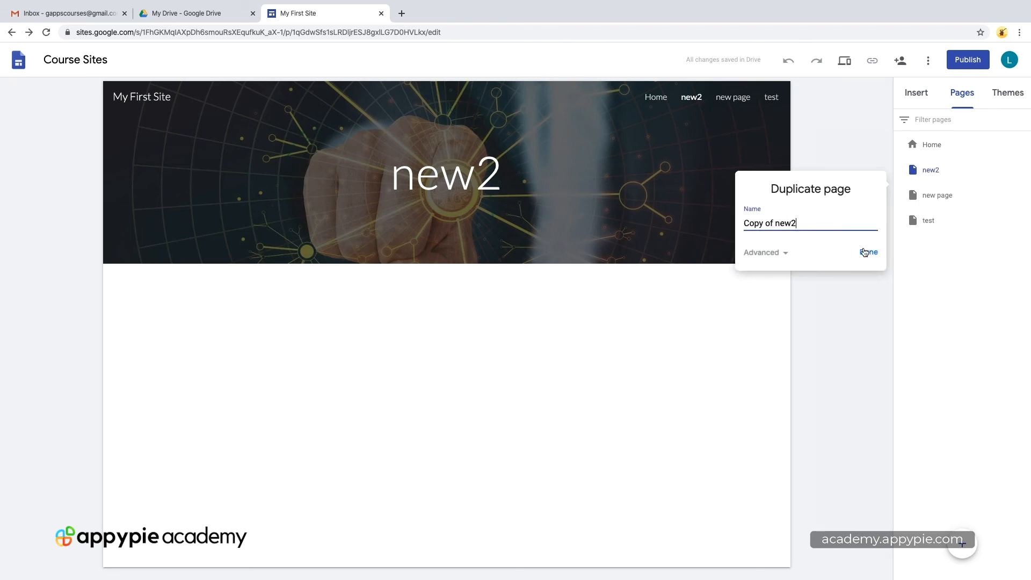
pyautogui.click(868, 253)
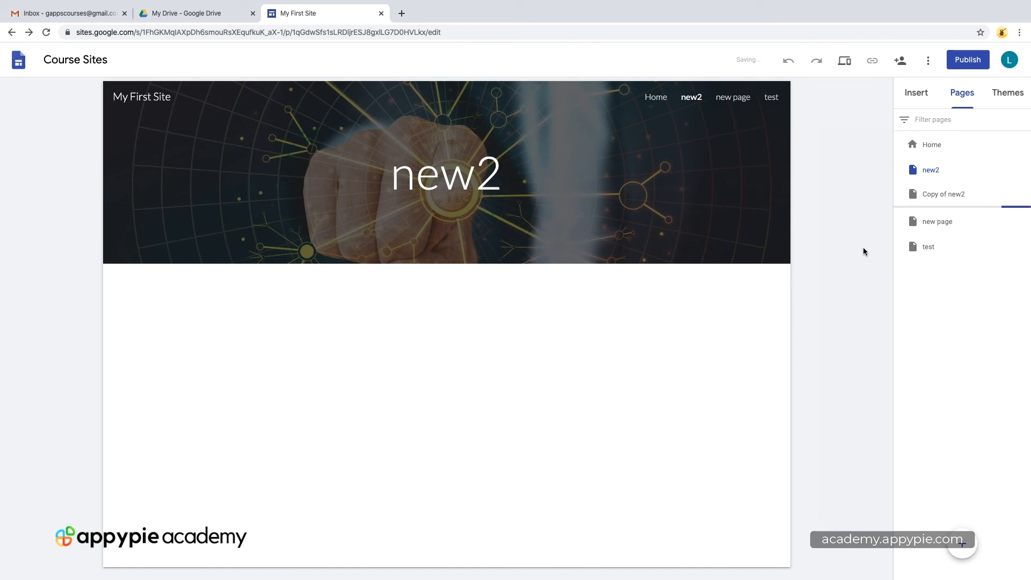
pyautogui.moveTo(583, 233)
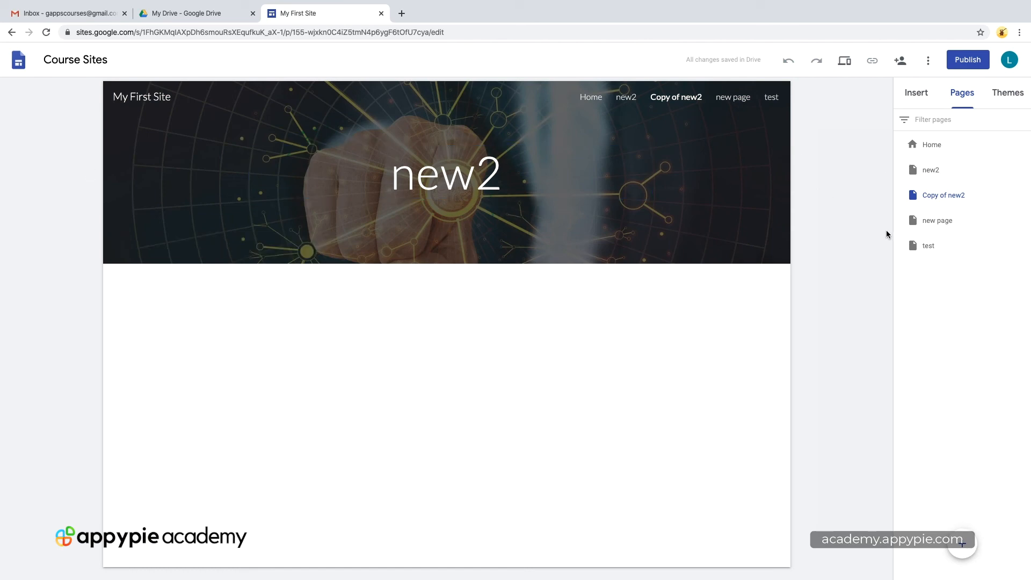
# Open the test page and duplicate it as Copy of test
pyautogui.click(929, 248)
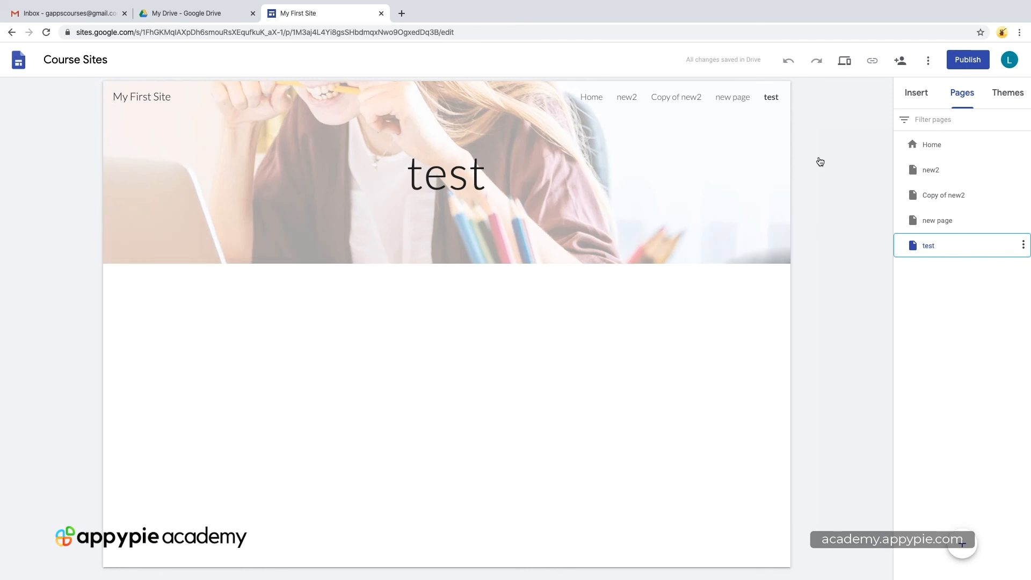
pyautogui.click(1023, 245)
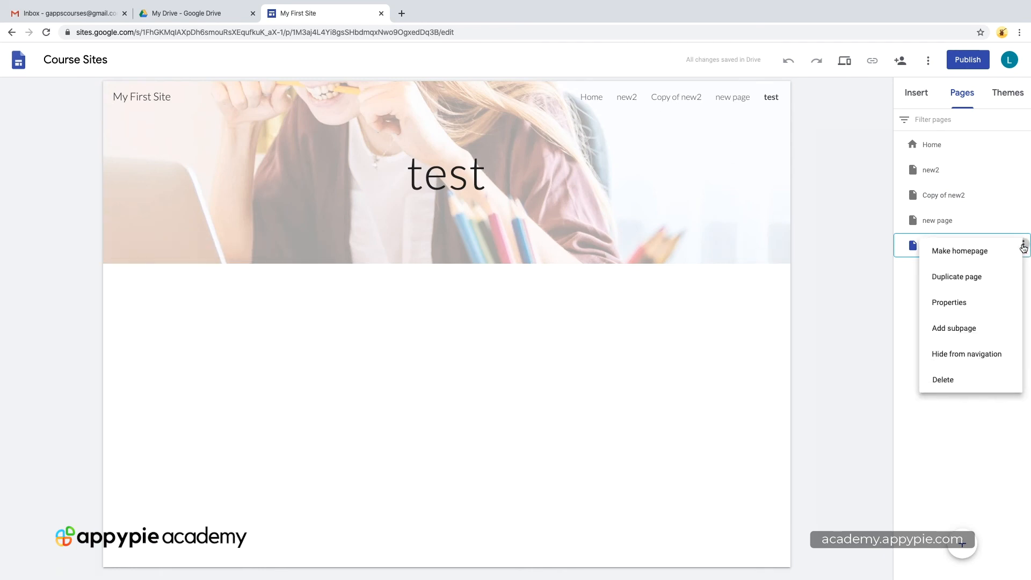
pyautogui.click(961, 281)
pyautogui.click(873, 327)
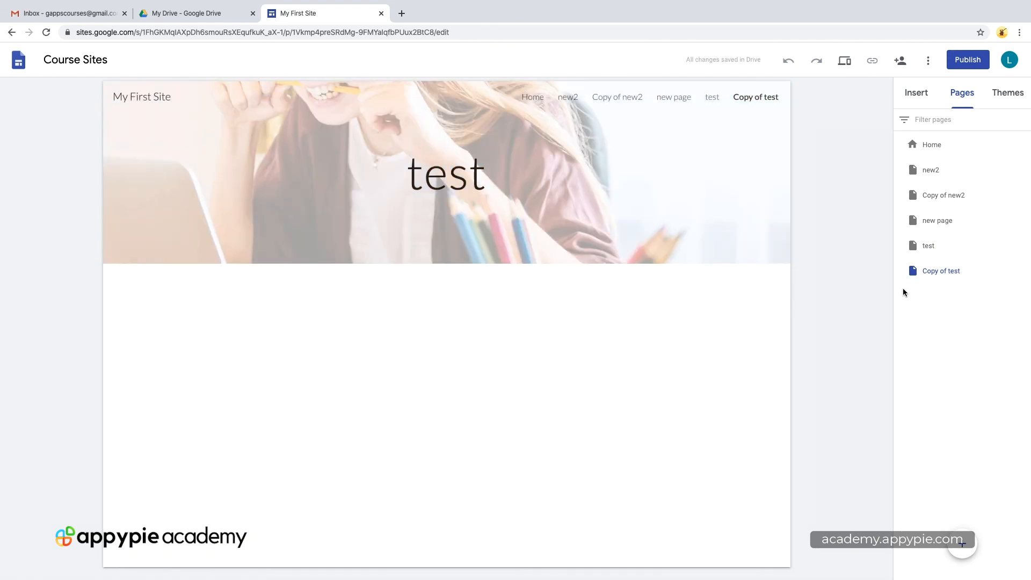
# Hide the test page from the site navigation and duplicate it as Copy of test 2
pyautogui.click(1023, 246)
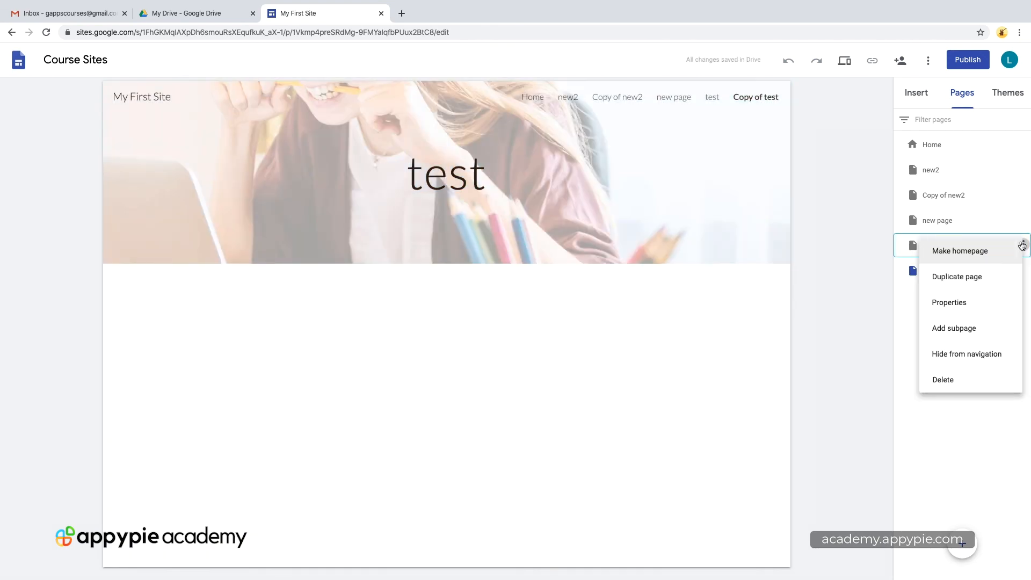
pyautogui.click(965, 353)
pyautogui.click(1022, 247)
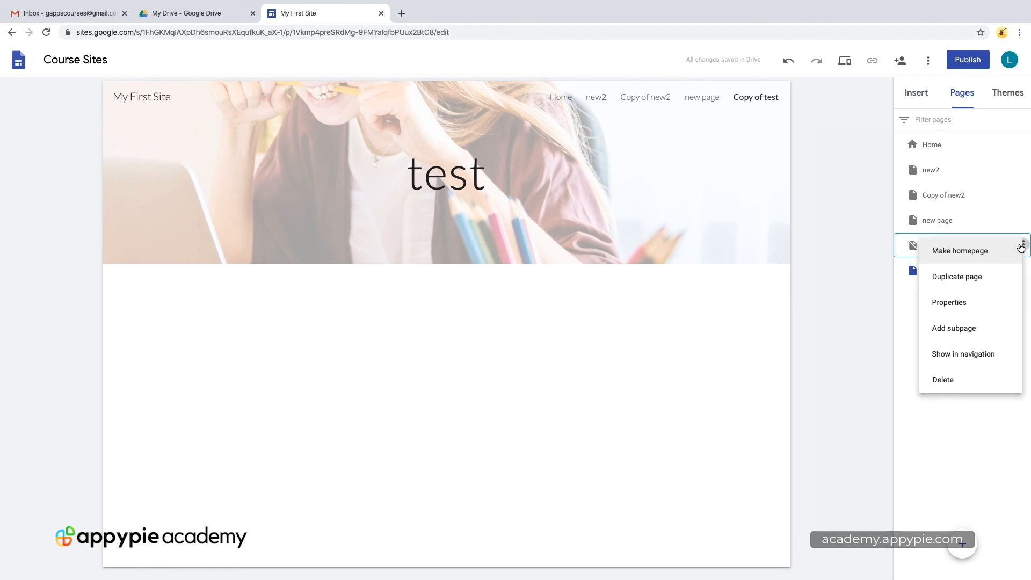
pyautogui.click(983, 275)
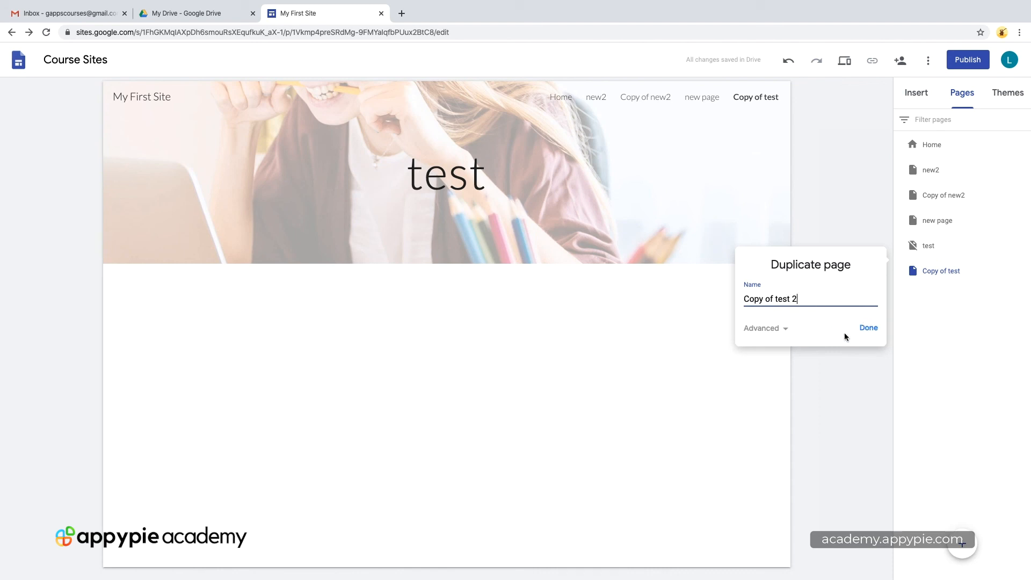
pyautogui.click(861, 329)
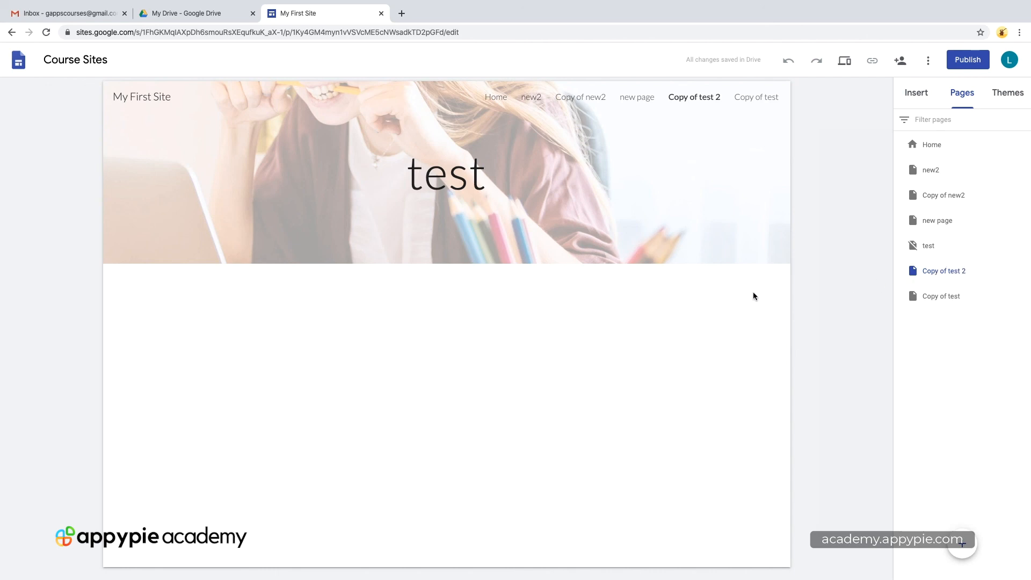
# Open the Home page, view the My Drive file list in Google Drive, and return to the site editor
pyautogui.click(933, 142)
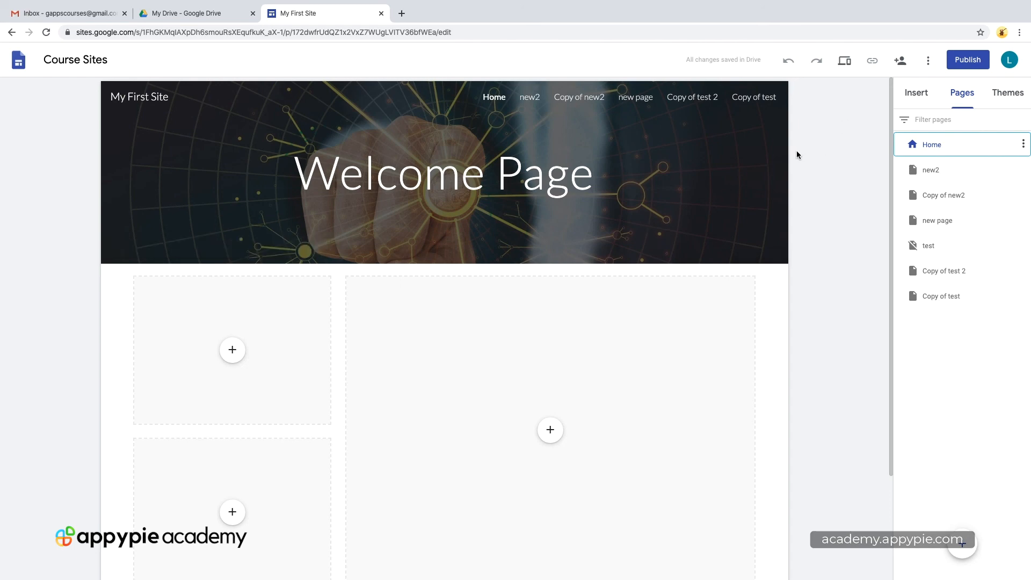
pyautogui.click(198, 16)
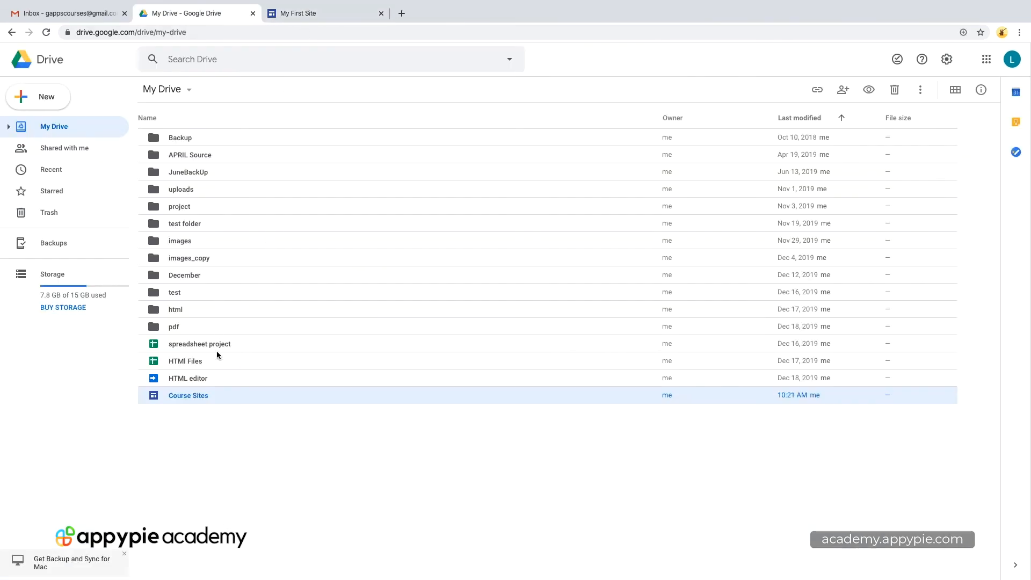
pyautogui.click(310, 13)
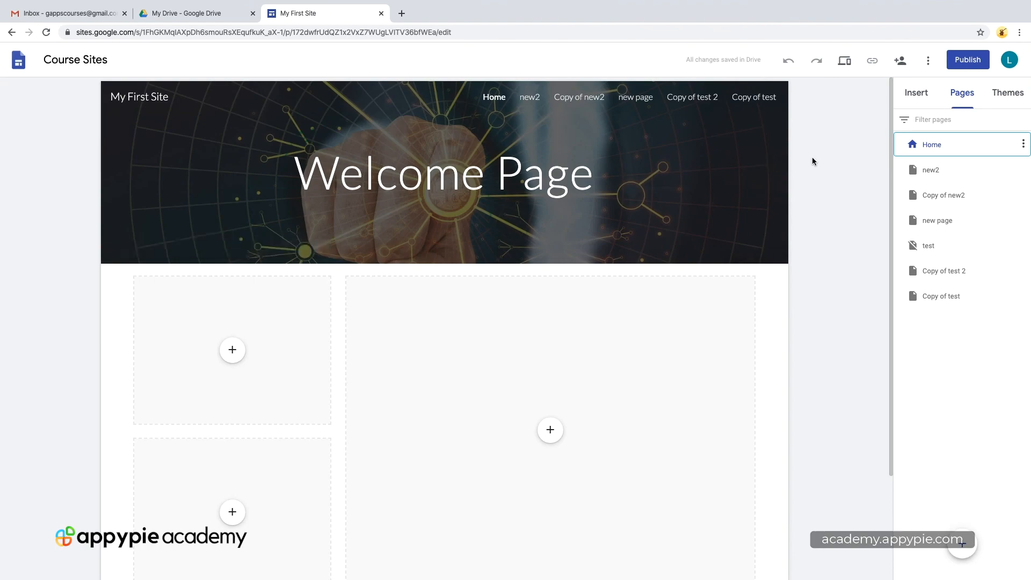